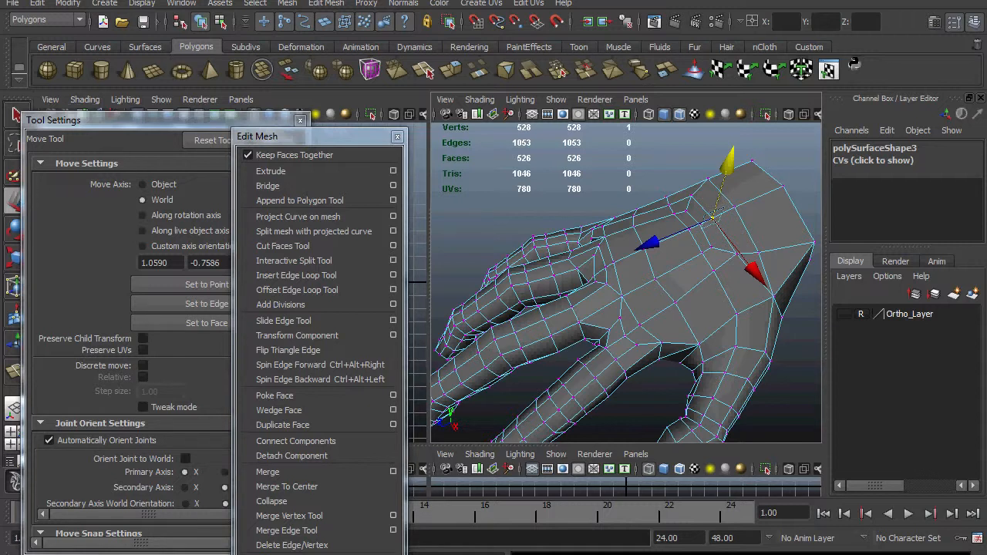
pyautogui.click(13, 3)
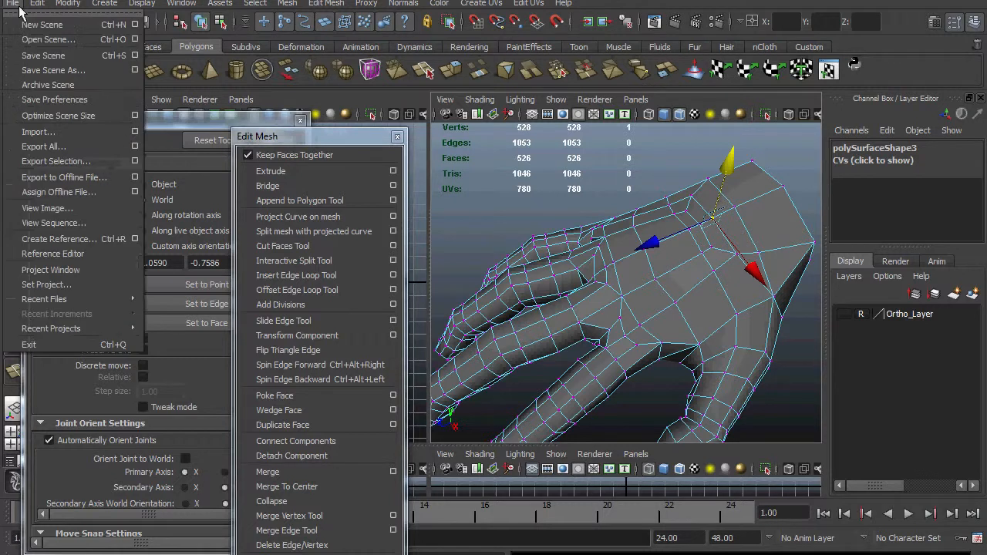
pyautogui.click(77, 134)
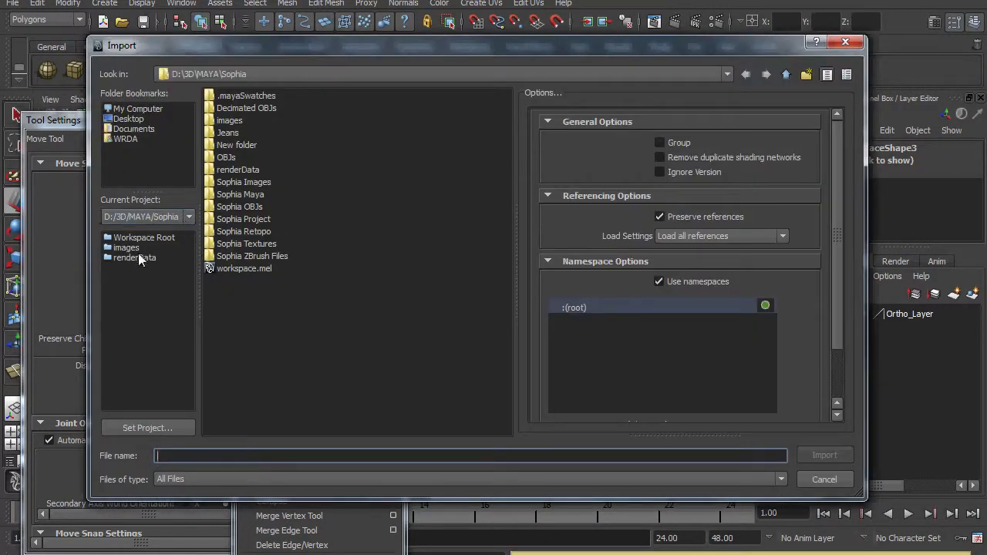
pyautogui.click(124, 109)
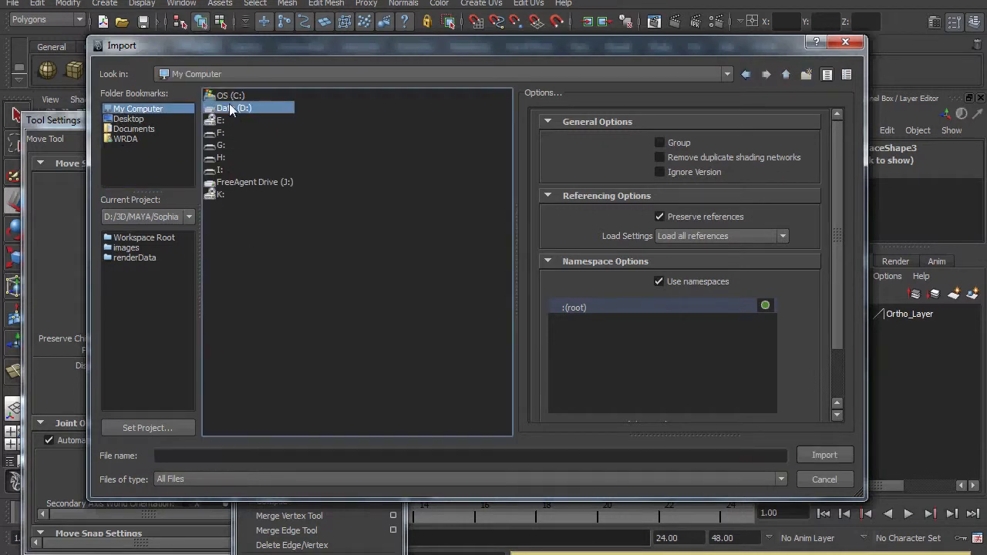
pyautogui.doubleClick(229, 104)
pyautogui.doubleClick(233, 241)
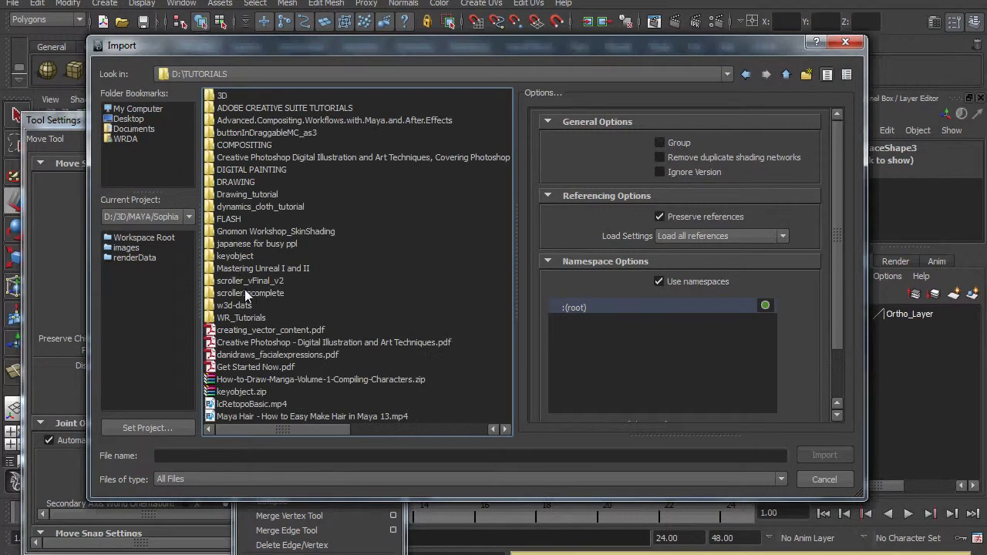
pyautogui.doubleClick(247, 316)
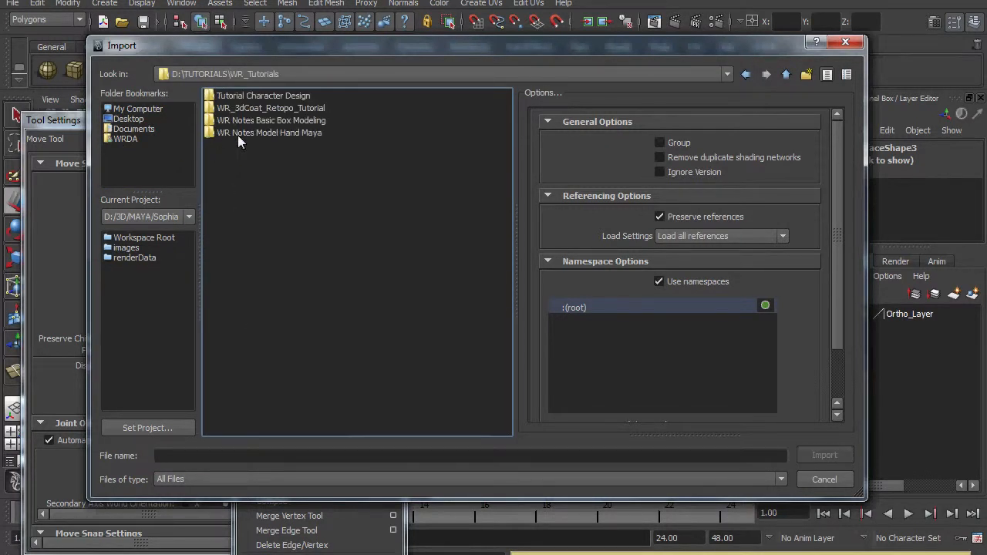
pyautogui.doubleClick(238, 134)
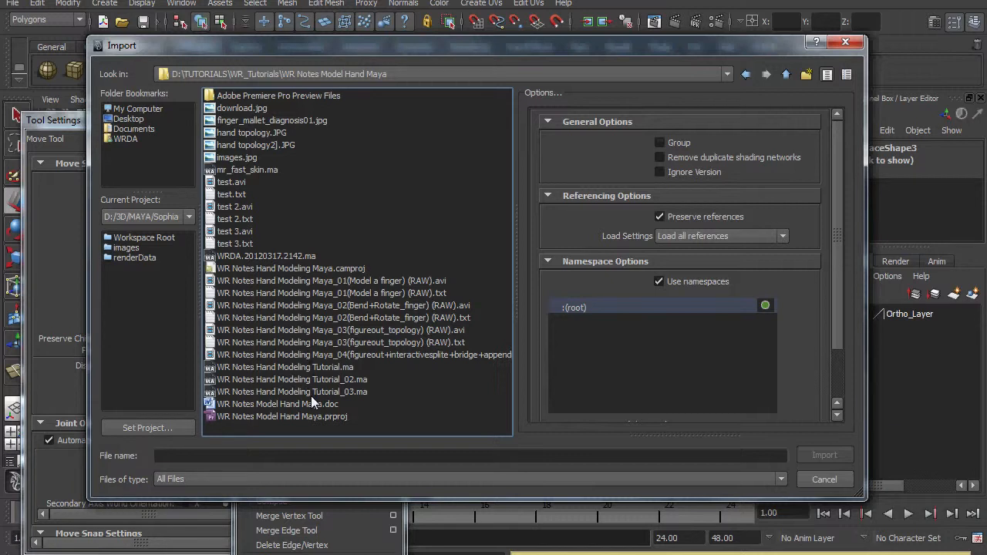
pyautogui.click(142, 120)
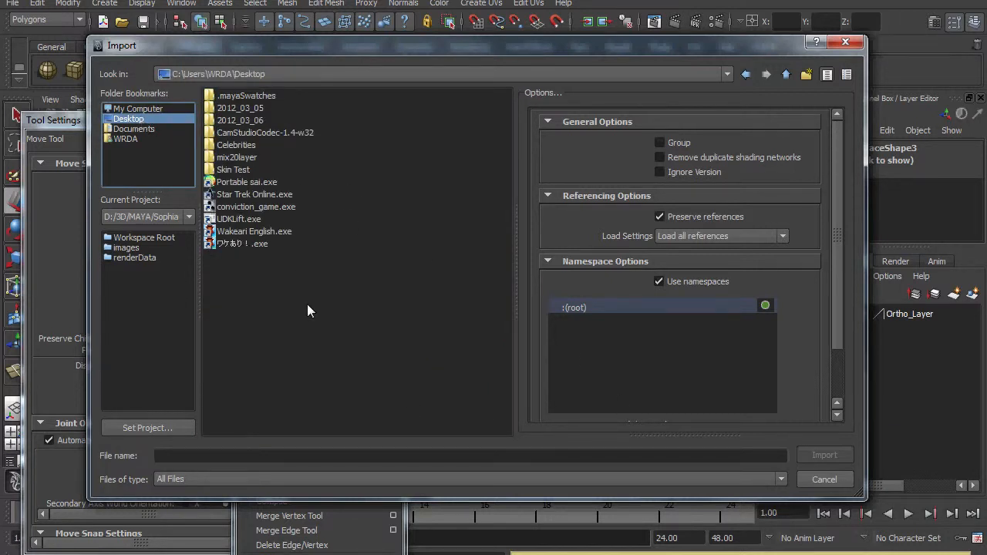
pyautogui.click(822, 479)
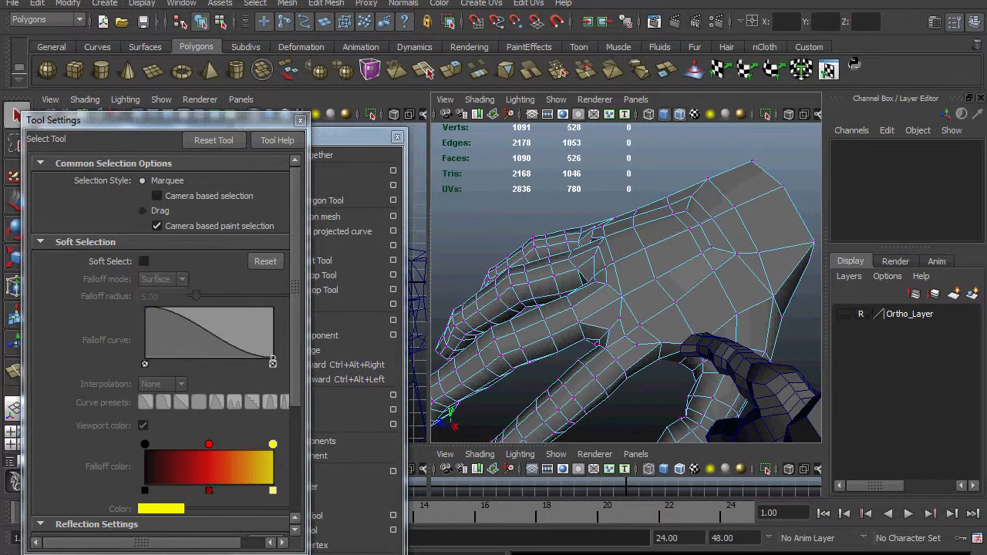
# Create a new display layer above Ortho_Layer
pyautogui.keyDown('alt'); pyautogui.moveTo(752, 343); pyautogui.dragTo(644, 286, button='right'); pyautogui.keyUp('alt')
pyautogui.keyDown('alt'); pyautogui.moveTo(643, 286); pyautogui.dragTo(654, 397); pyautogui.keyUp('alt')
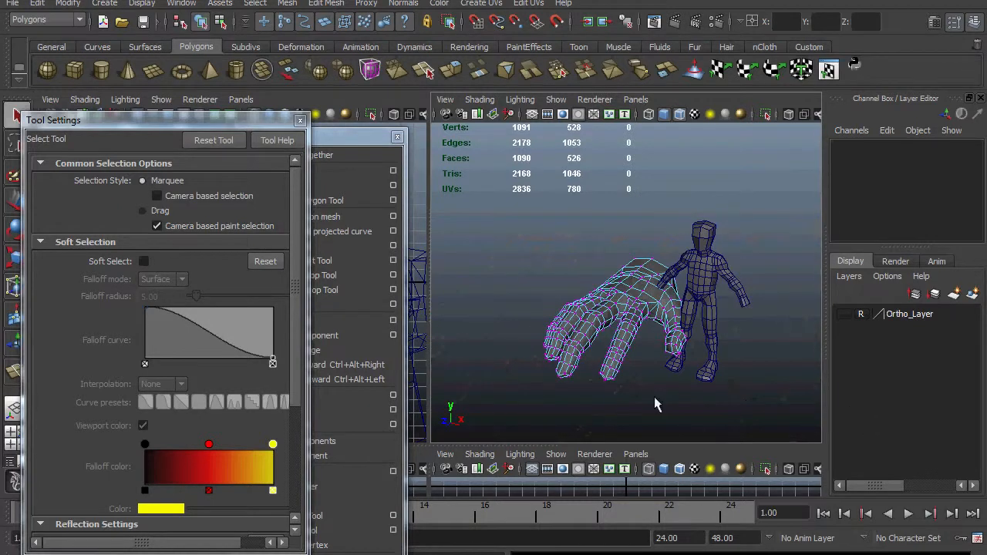
pyautogui.click(954, 294)
pyautogui.click(900, 312)
pyautogui.doubleClick(904, 314)
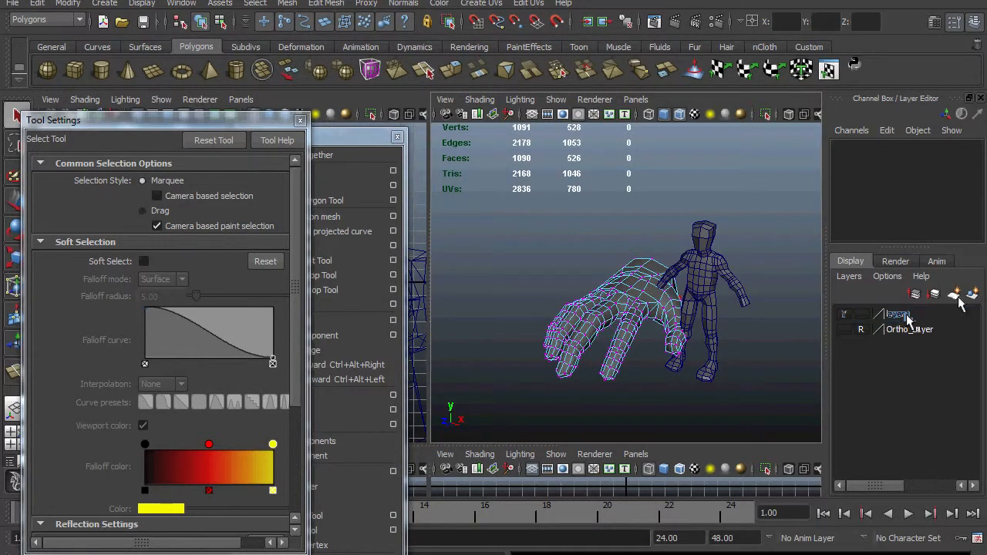
pyautogui.press('Return')
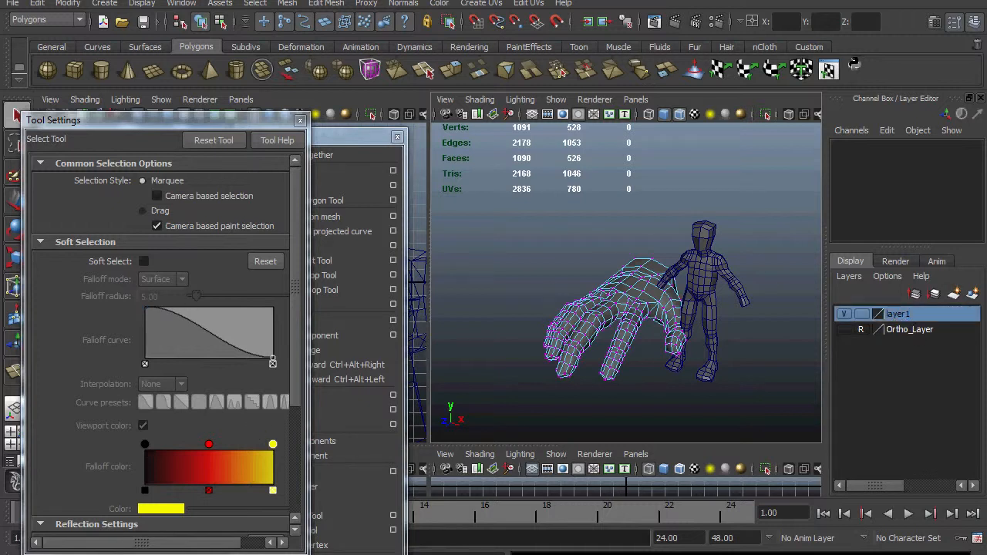
# Try to name the new display layer "Figures Layer"
pyautogui.write('Fig')
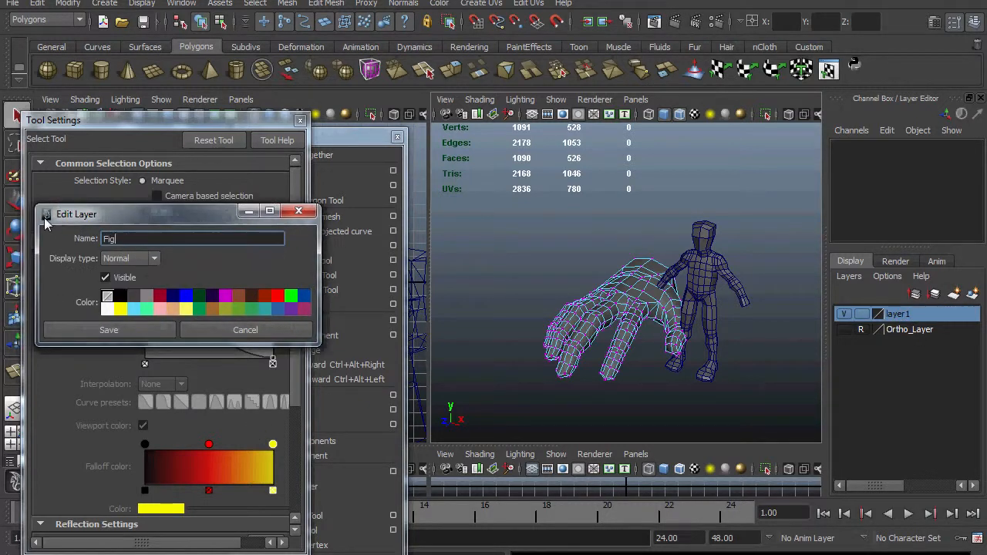
pyautogui.write('ures Layer')
pyautogui.click(81, 330)
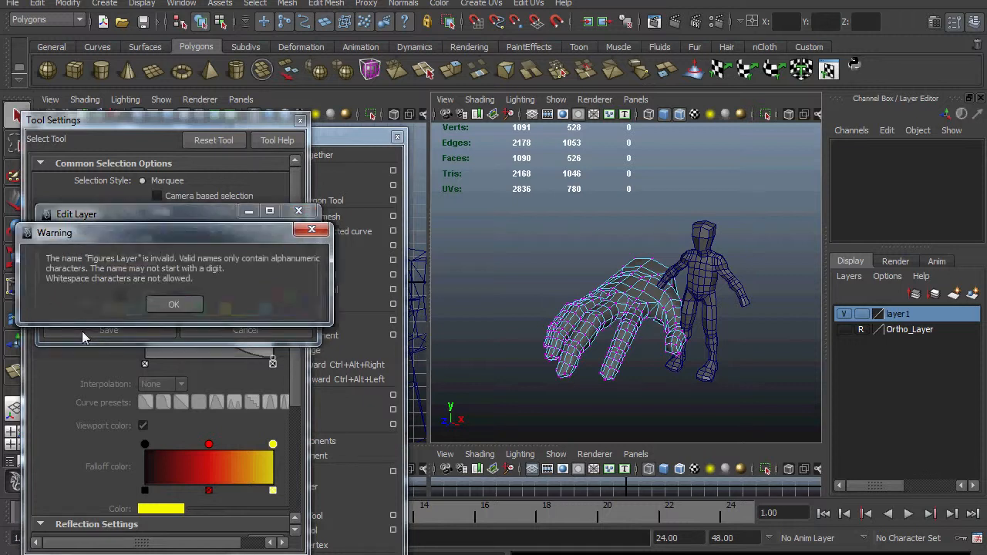
pyautogui.click(157, 307)
pyautogui.click(299, 211)
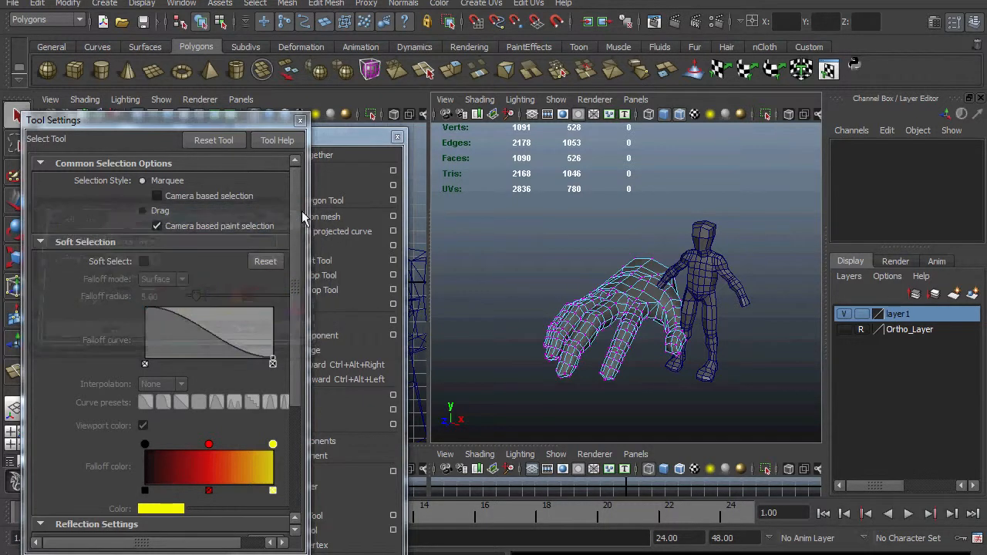
# Rename the new display layer as FigureLayer
pyautogui.doubleClick(898, 314)
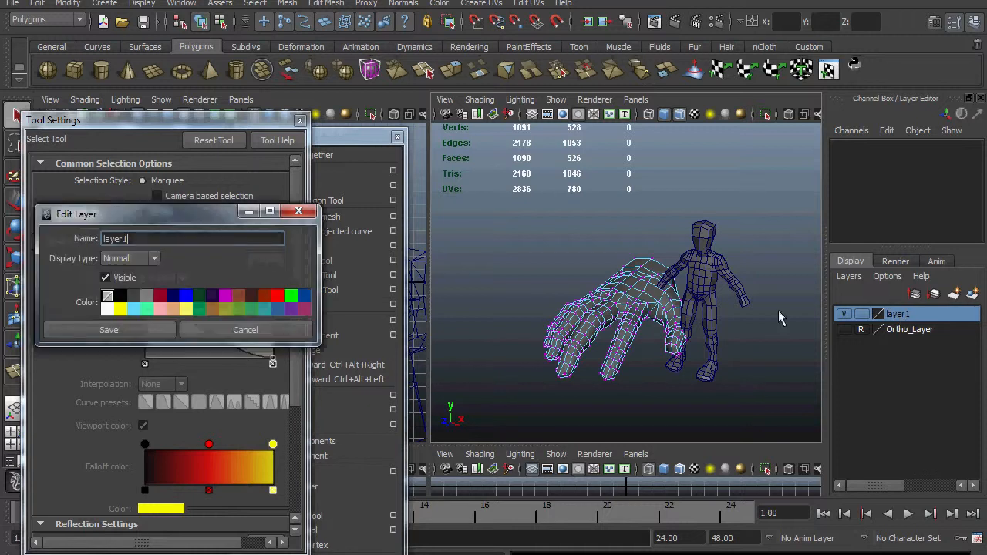
pyautogui.doubleClick(244, 239)
pyautogui.write('FigureL')
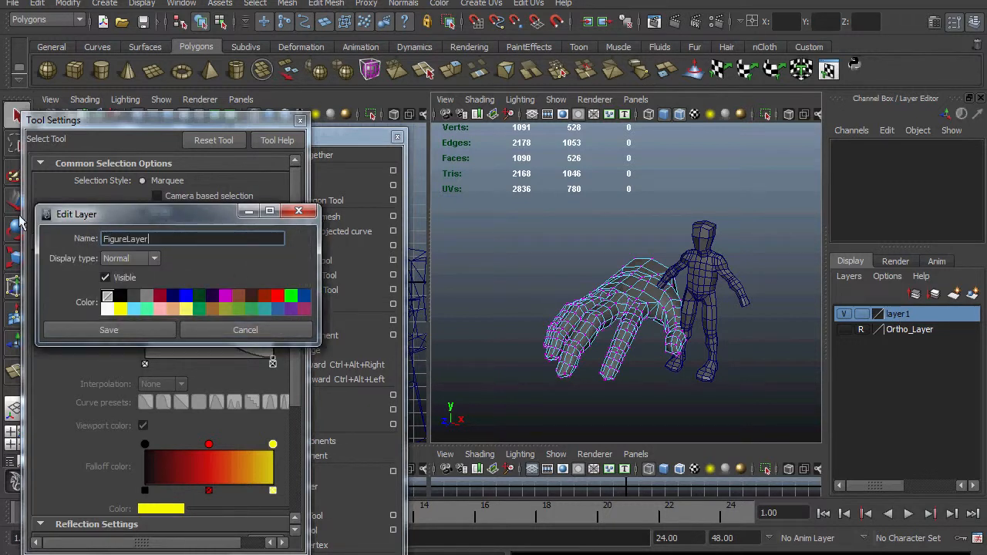
pyautogui.click(94, 329)
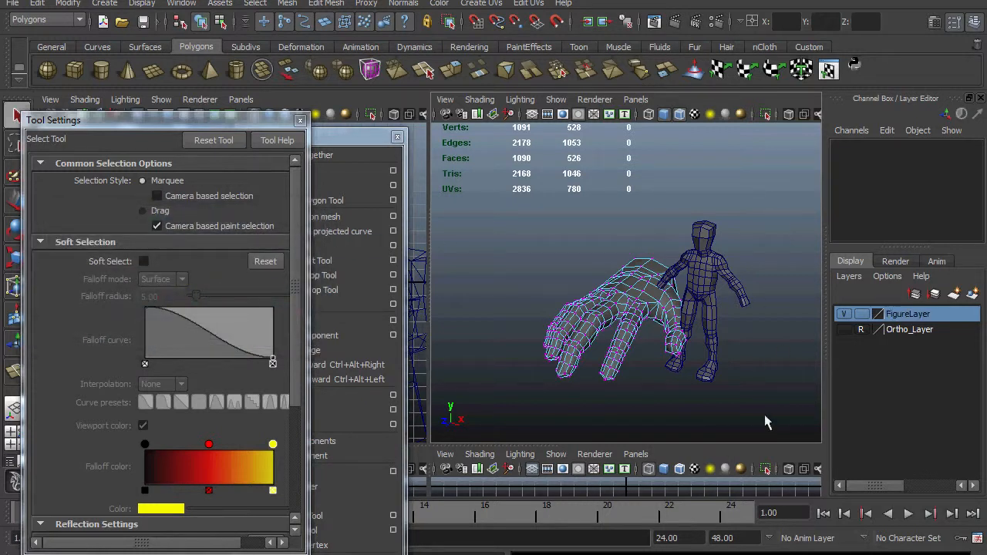
# Return the hand mesh to object mode and clear the selection
pyautogui.moveTo(623, 317); pyautogui.dragTo(678, 297, button='right')
pyautogui.click(768, 441)
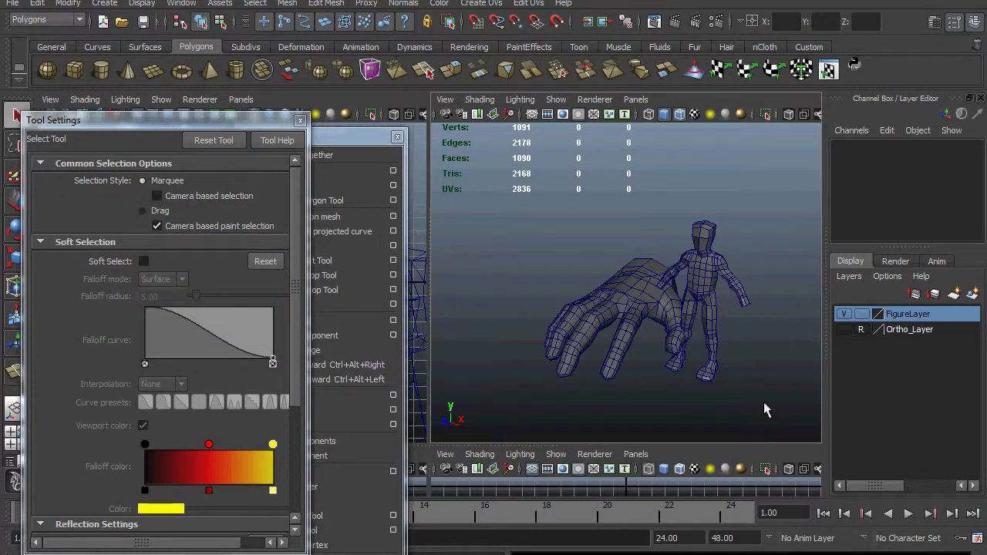
# Examine the shape of the hand's fingers and knuckles from above and from the side
pyautogui.keyDown('alt'); pyautogui.moveTo(754, 406); pyautogui.dragTo(789, 335); pyautogui.keyUp('alt')
pyautogui.scroll(5, 753, 357)
pyautogui.keyDown('alt'); pyautogui.moveTo(676, 270); pyautogui.dragTo(662, 387); pyautogui.keyUp('alt')
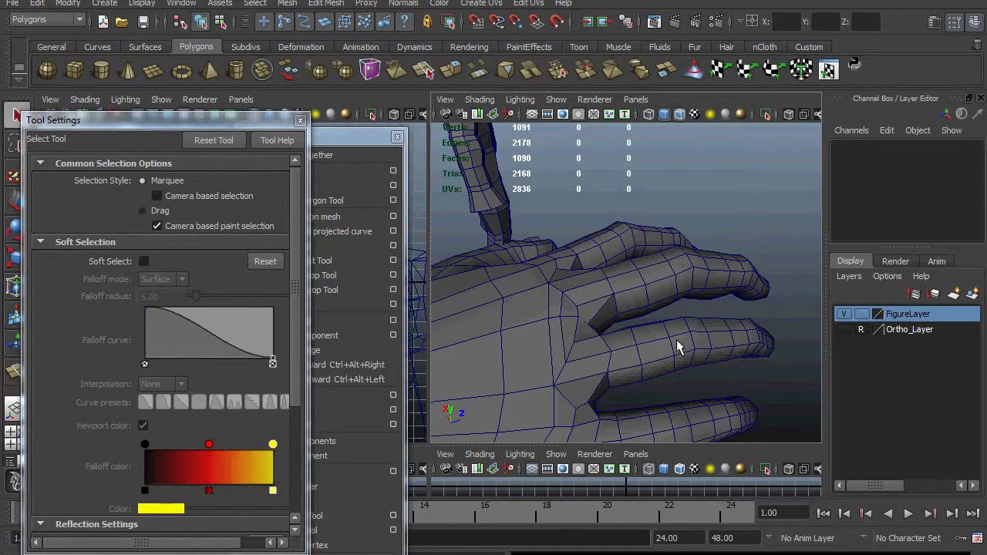
pyautogui.scroll(5, 670, 328)
pyautogui.scroll(-7, 664, 317)
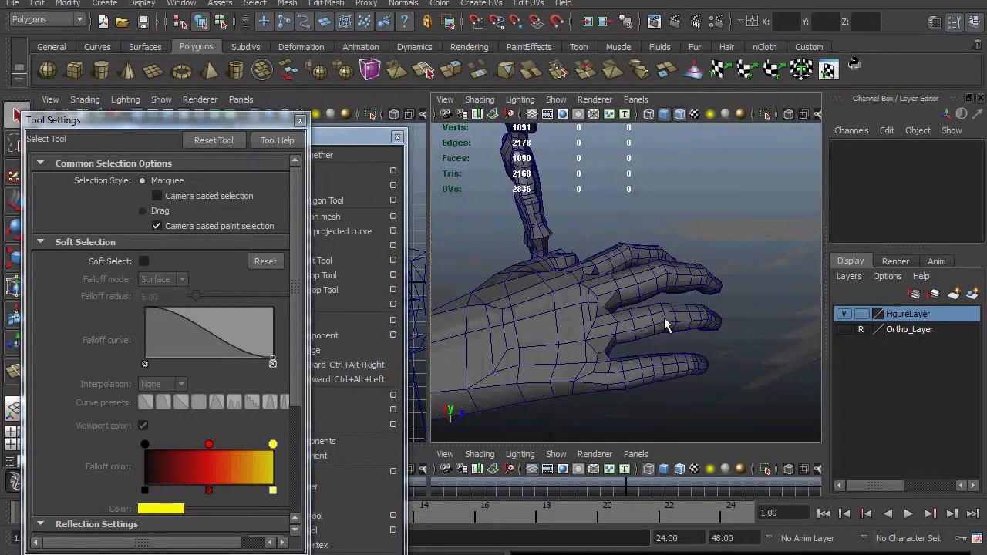
pyautogui.keyDown('alt'); pyautogui.moveTo(664, 317); pyautogui.dragTo(663, 336, button='middle'); pyautogui.keyUp('alt')
pyautogui.keyDown('alt'); pyautogui.moveTo(663, 336); pyautogui.dragTo(501, 262); pyautogui.keyUp('alt')
pyautogui.moveTo(646, 251)
pyautogui.keyDown('alt'); pyautogui.mouseDown()
pyautogui.moveTo(650, 269)
pyautogui.moveTo(628, 247)
pyautogui.moveTo(639, 250)
pyautogui.mouseUp(); pyautogui.keyUp('alt')
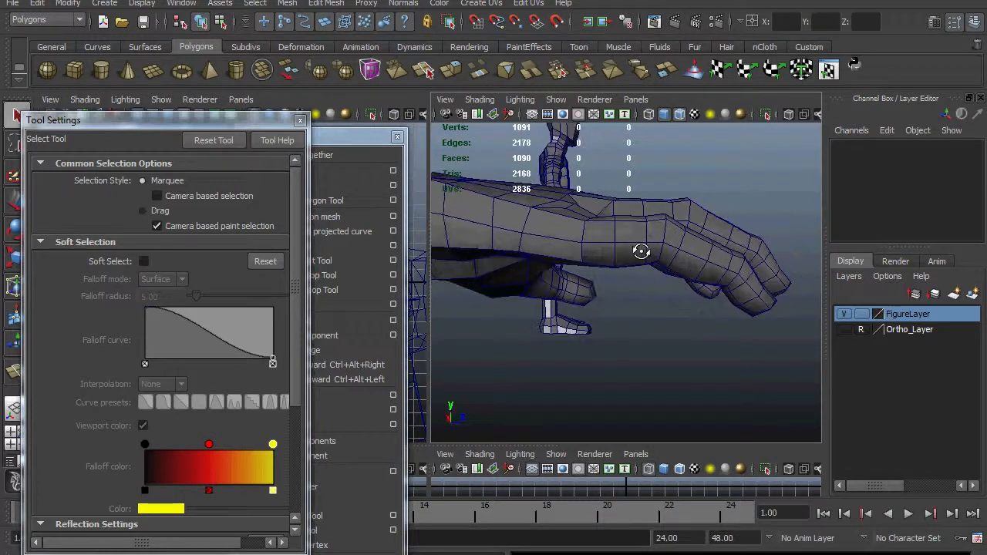
# Switch the hand mesh to face mode and select all faces of the little finger up to its base
pyautogui.click(644, 253)
pyautogui.moveTo(642, 253); pyautogui.dragTo(641, 283, button='right')
pyautogui.keyDown('alt'); pyautogui.moveTo(641, 284); pyautogui.dragTo(693, 393); pyautogui.keyUp('alt')
pyautogui.moveTo(765, 402); pyautogui.dragTo(606, 296)
pyautogui.keyDown('alt'); pyautogui.moveTo(635, 330); pyautogui.dragTo(699, 279); pyautogui.keyUp('alt')
# Turn on soft selection for the little finger's faces and set the falloff radius to 10
pyautogui.press('b')
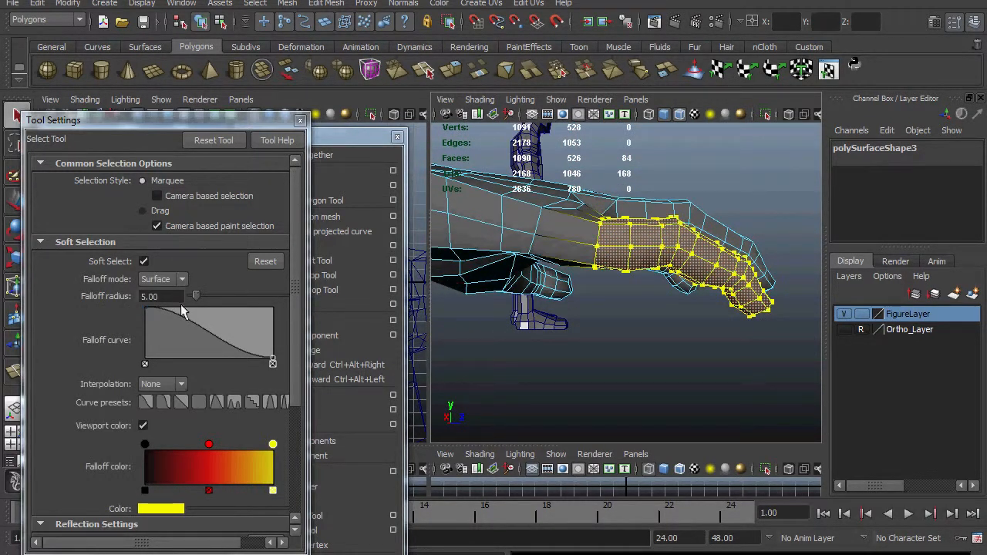
pyautogui.moveTo(172, 297); pyautogui.dragTo(104, 264)
pyautogui.write('10')
pyautogui.press('Return')
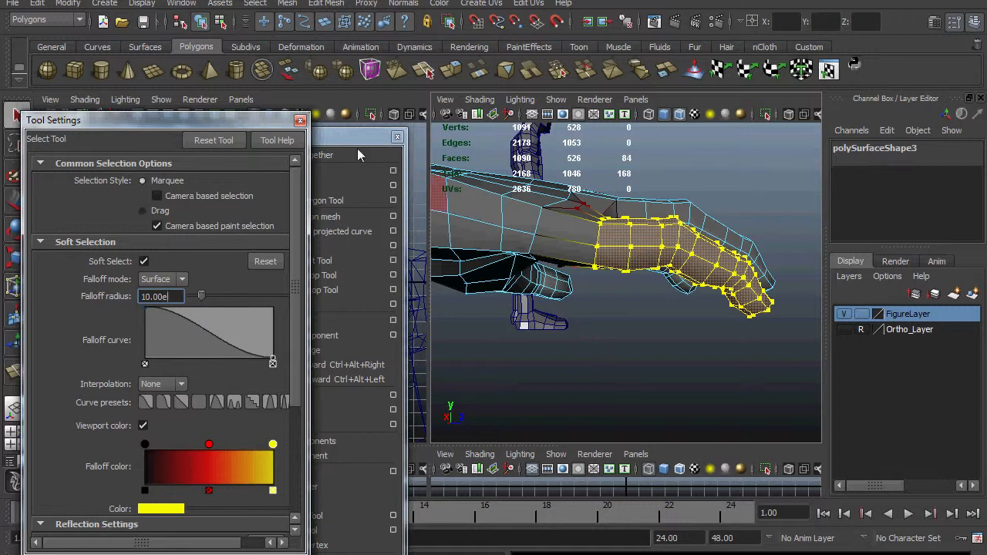
pyautogui.click(104, 3)
pyautogui.click(135, 4)
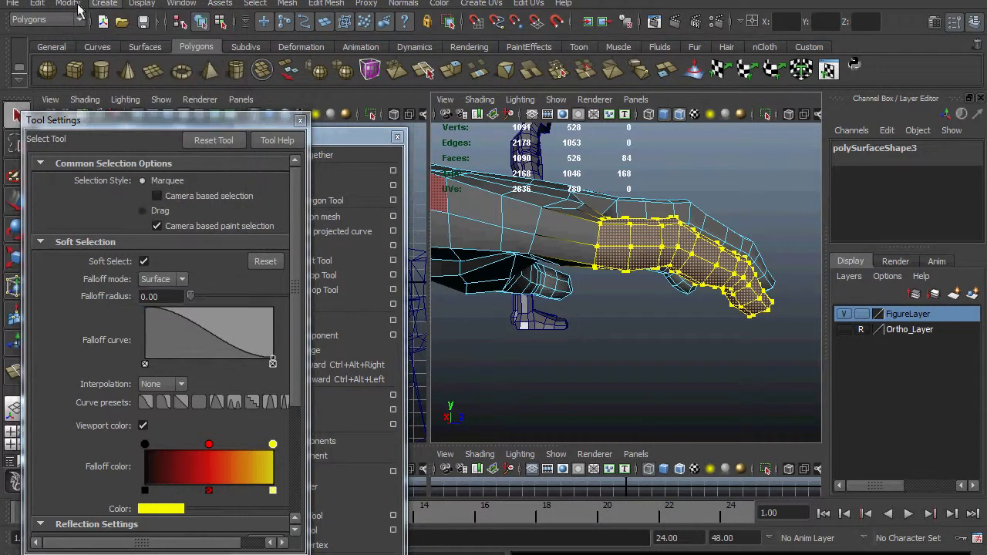
pyautogui.click(68, 3)
pyautogui.click(119, 145)
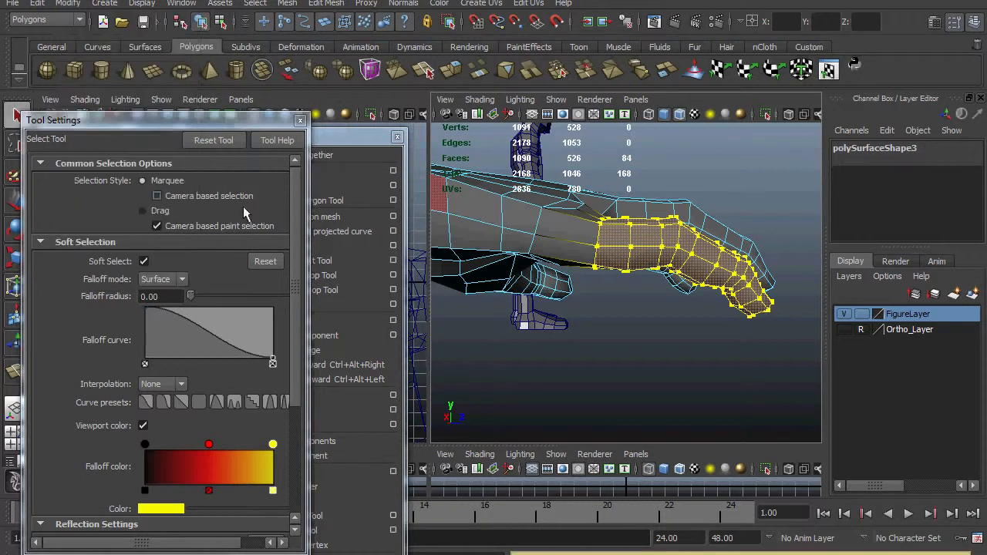
pyautogui.press('[')
pyautogui.press('[')
pyautogui.press(']')
pyautogui.press(']')
# Relocate the Move tool's pivot to the base of the selected little finger
pyautogui.press('w')
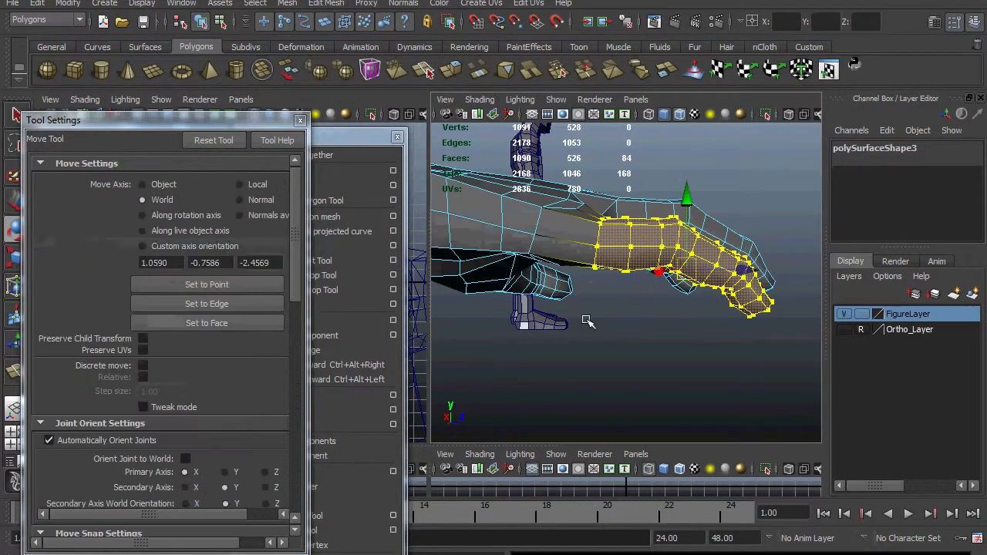
pyautogui.press('r')
pyautogui.press('w')
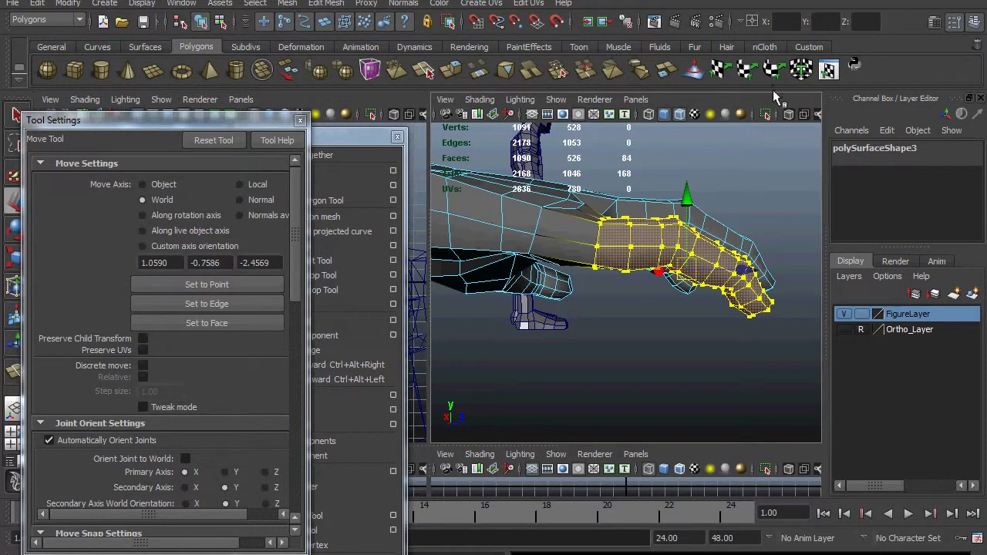
pyautogui.press('Insert')
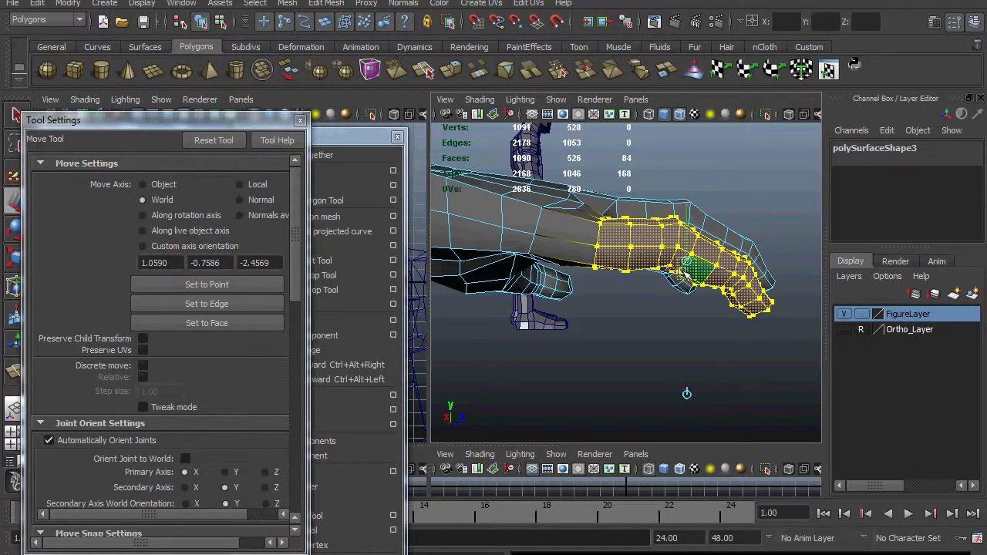
pyautogui.moveTo(682, 270); pyautogui.dragTo(596, 259)
pyautogui.keyDown('alt'); pyautogui.moveTo(709, 319); pyautogui.dragTo(644, 318, button='middle'); pyautogui.keyUp('alt')
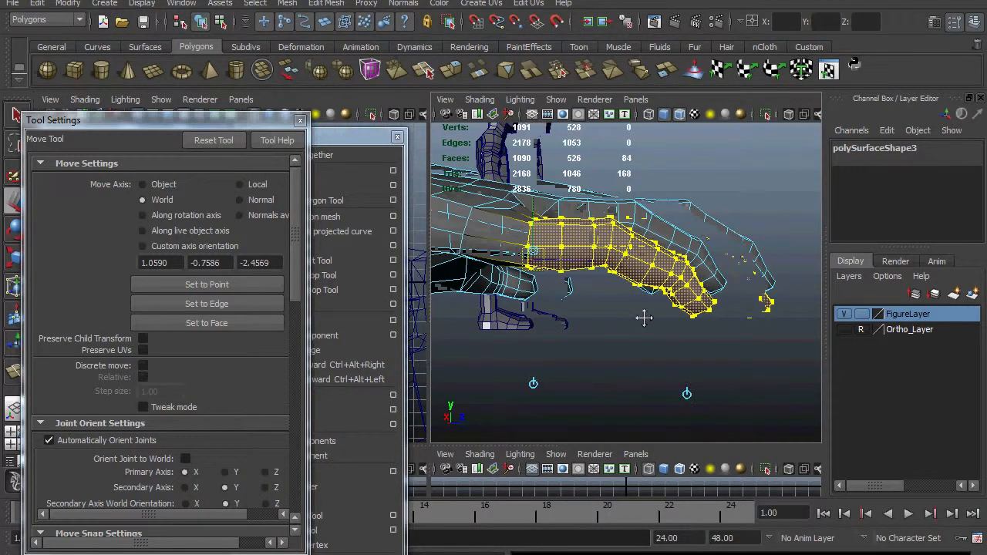
pyautogui.keyDown('alt'); pyautogui.moveTo(644, 318); pyautogui.dragTo(654, 347); pyautogui.keyUp('alt')
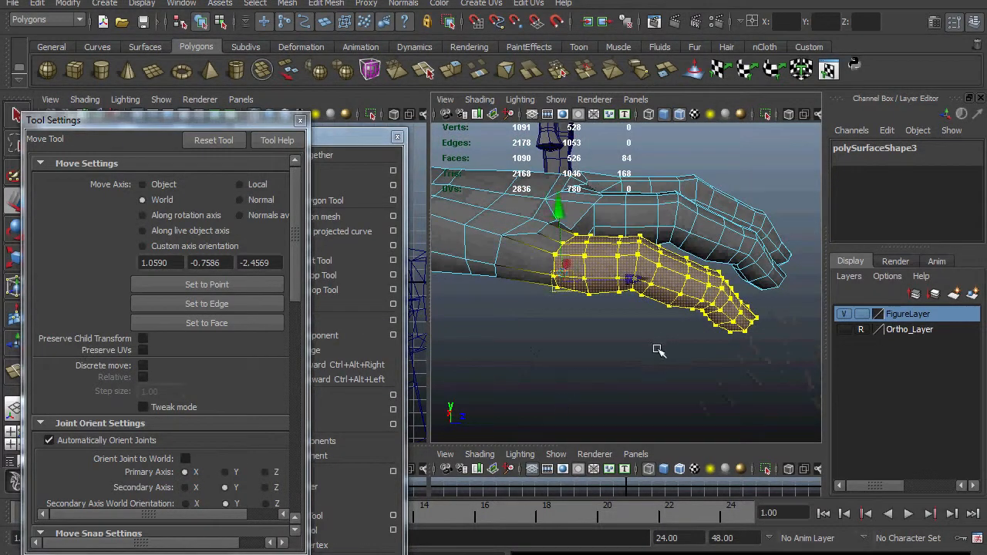
# Relocate the Rotate tool's pivot to the little finger's base knuckle
pyautogui.press('e')
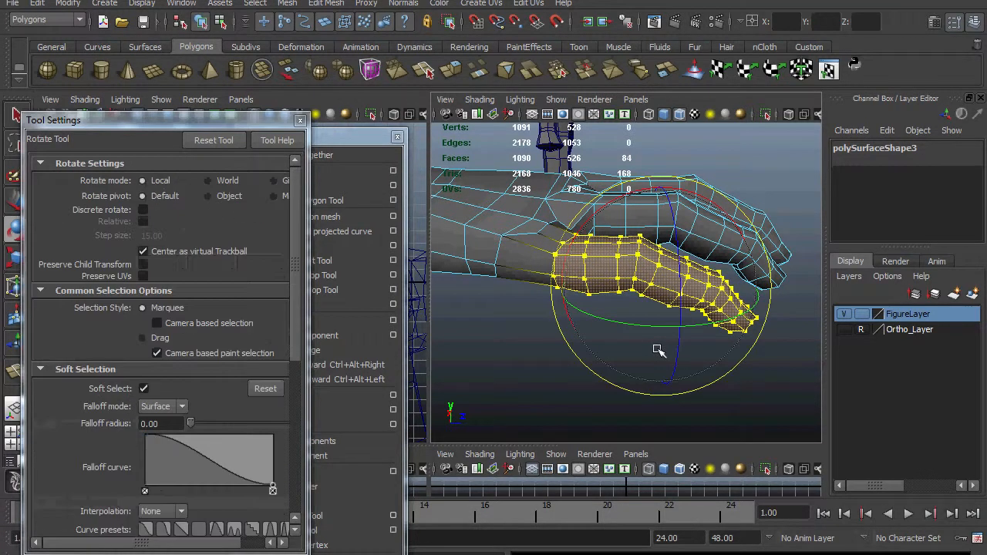
pyautogui.press('Insert')
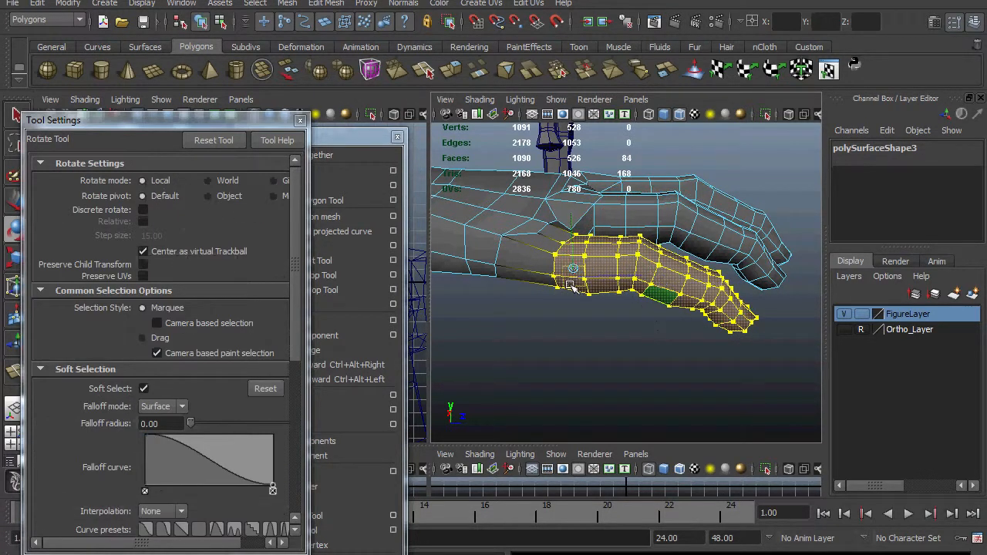
pyautogui.press('f')
pyautogui.scroll(-5, 676, 374)
pyautogui.scroll(3, 681, 360)
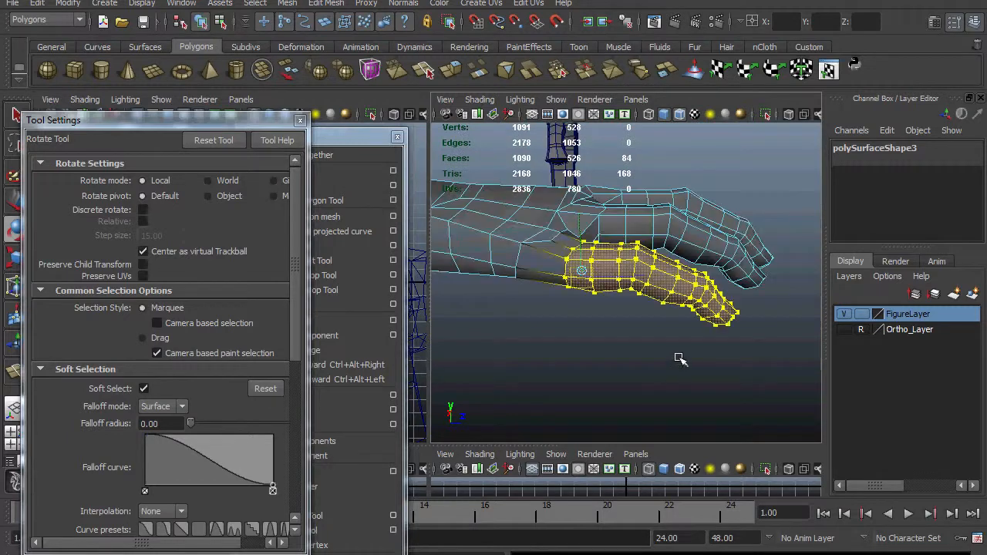
pyautogui.keyDown('alt'); pyautogui.moveTo(681, 357); pyautogui.dragTo(700, 348, button='right'); pyautogui.keyUp('alt')
pyautogui.keyDown('alt'); pyautogui.moveTo(700, 347); pyautogui.dragTo(685, 374); pyautogui.keyUp('alt')
pyautogui.press('Insert')
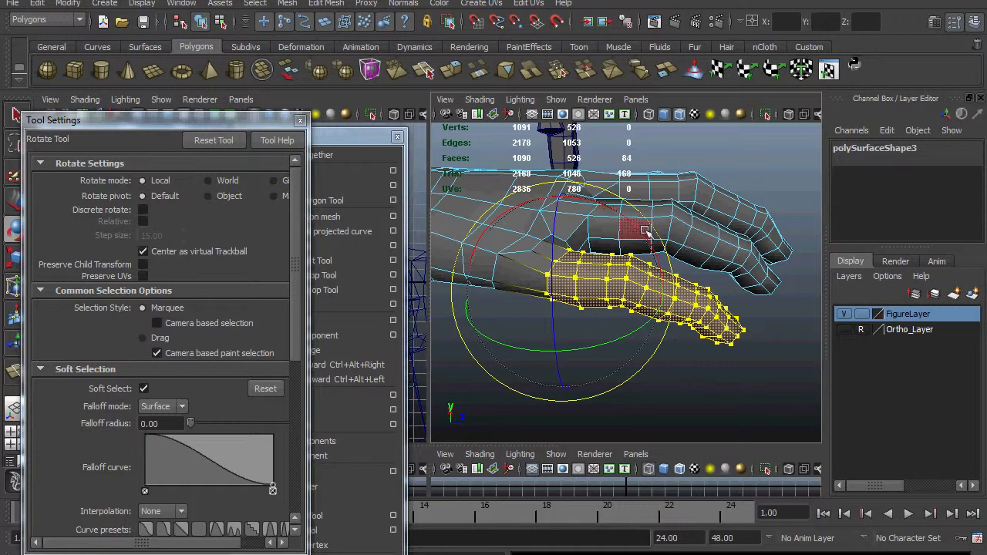
pyautogui.keyDown('alt'); pyautogui.moveTo(799, 345); pyautogui.dragTo(731, 295); pyautogui.keyUp('alt')
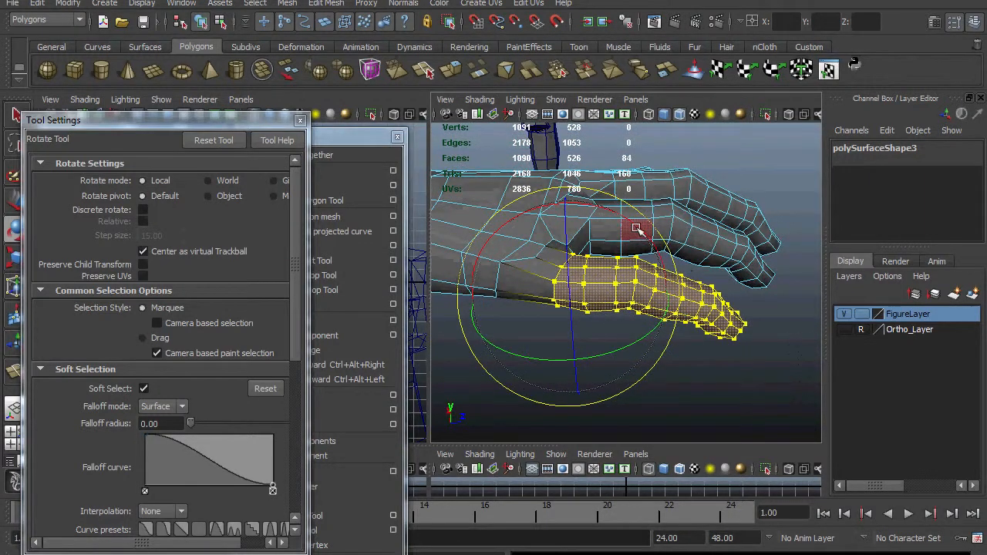
# Dock the Tool Settings panel and close it to clear the viewports
pyautogui.moveTo(635, 228); pyautogui.dragTo(672, 273)
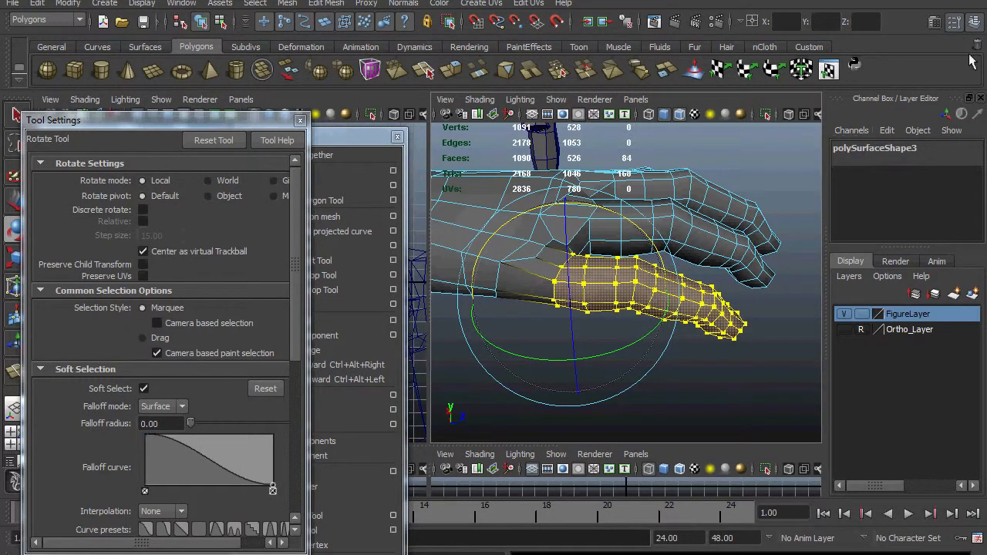
pyautogui.click(953, 25)
pyautogui.click(932, 21)
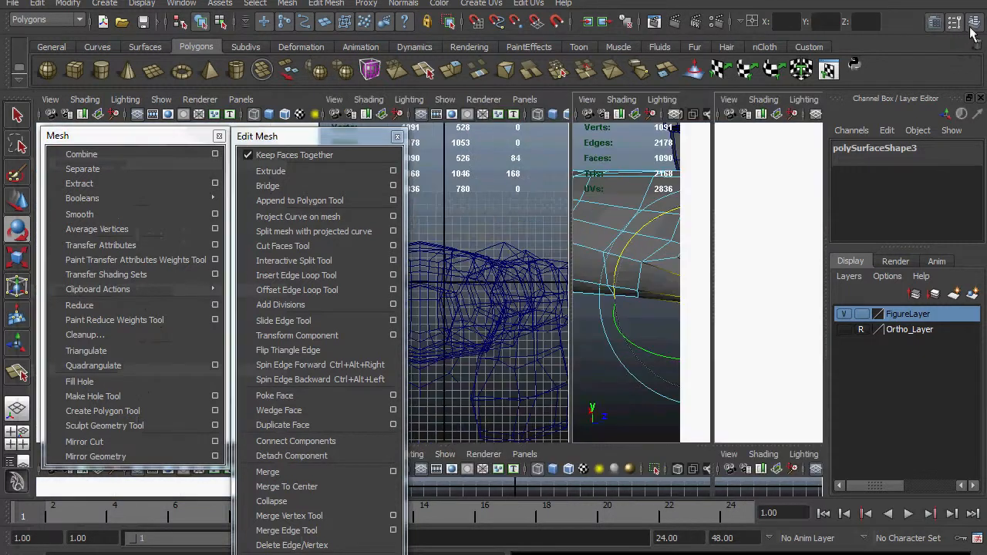
pyautogui.click(973, 23)
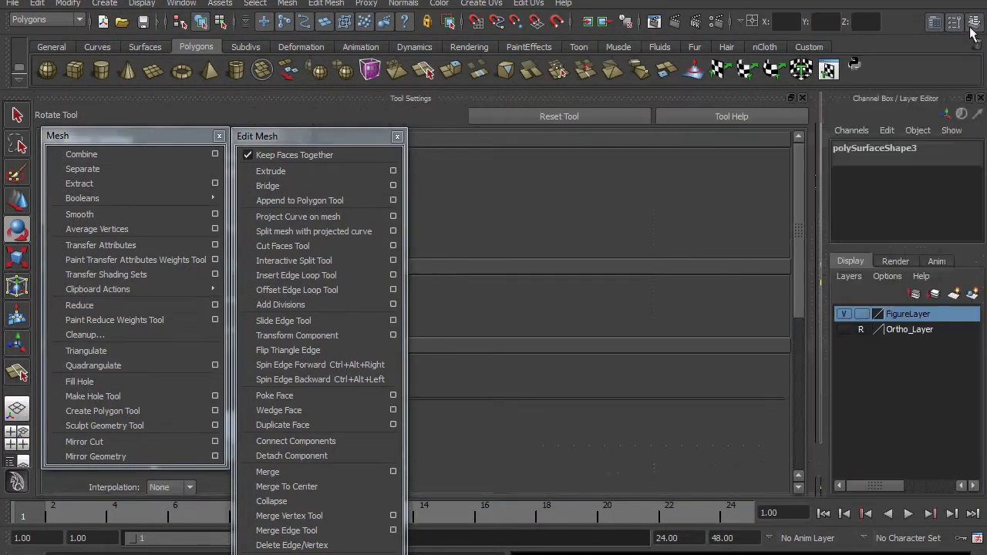
pyautogui.click(803, 98)
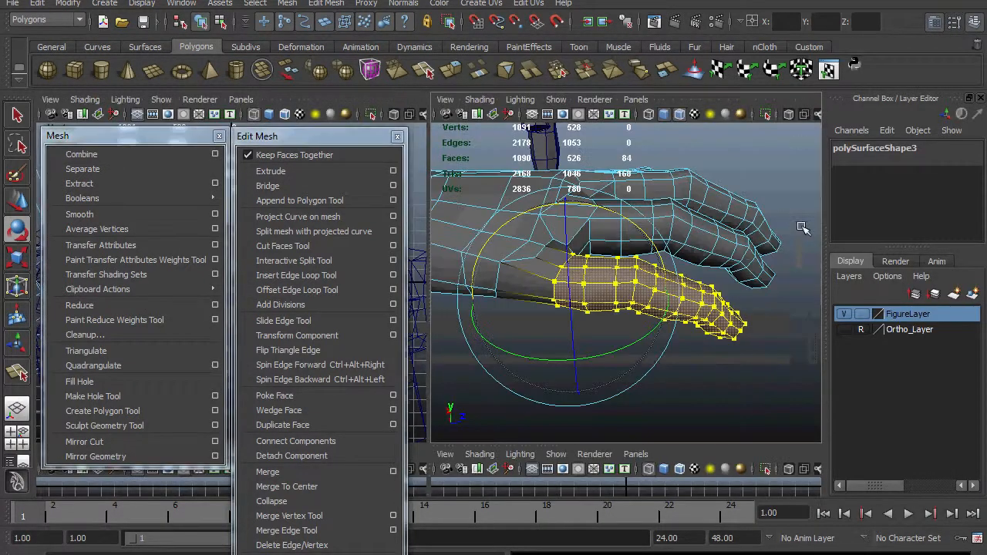
# Enlarge the Channel Box area above the layer list, then undock the Channel Box / Layer Editor and return it to its docked place
pyautogui.moveTo(867, 245); pyautogui.dragTo(866, 364)
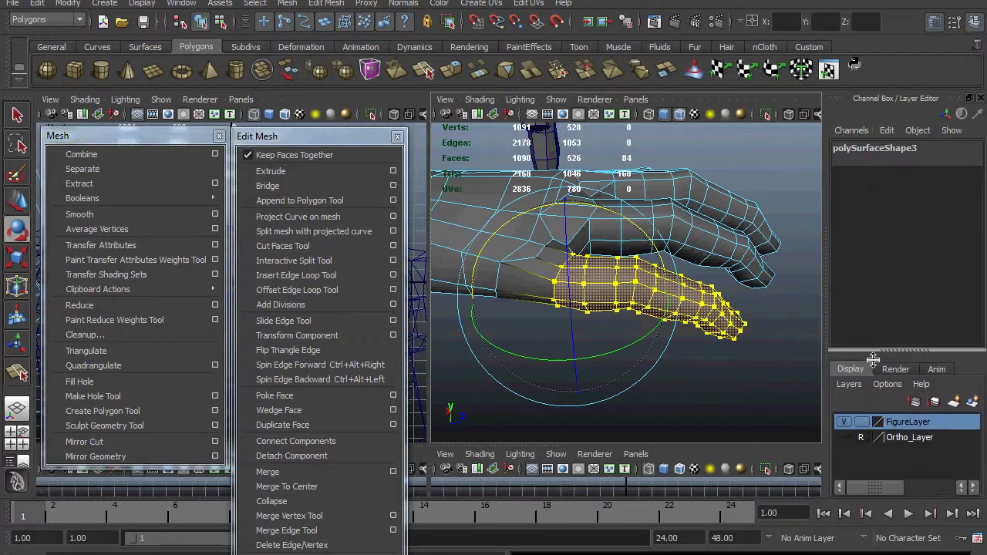
pyautogui.moveTo(840, 106); pyautogui.dragTo(831, 206)
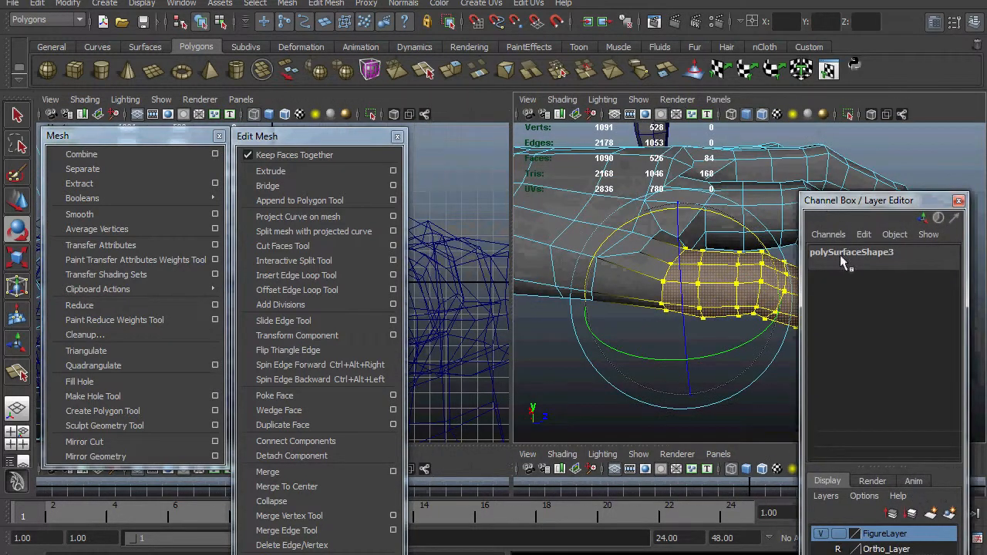
pyautogui.moveTo(919, 202); pyautogui.dragTo(934, 135)
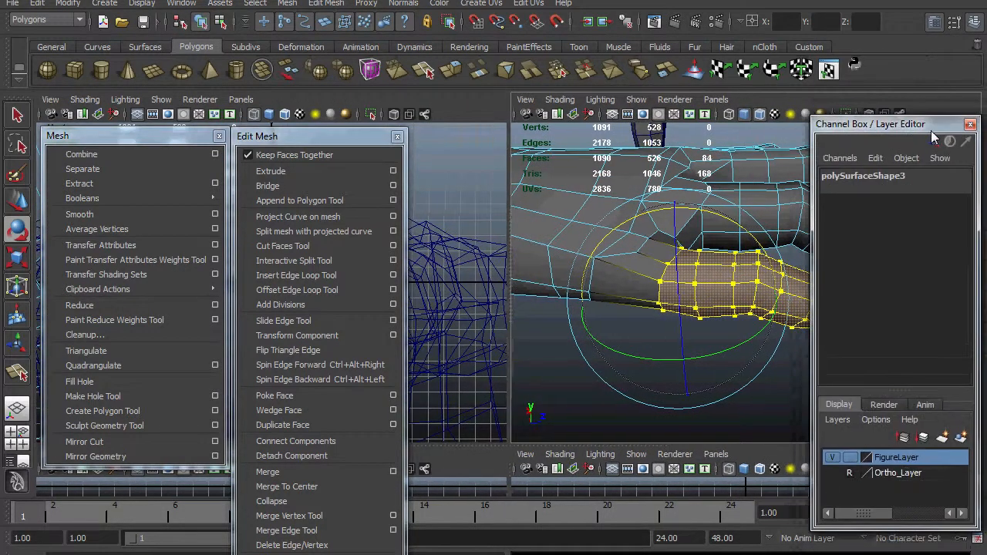
pyautogui.click(971, 123)
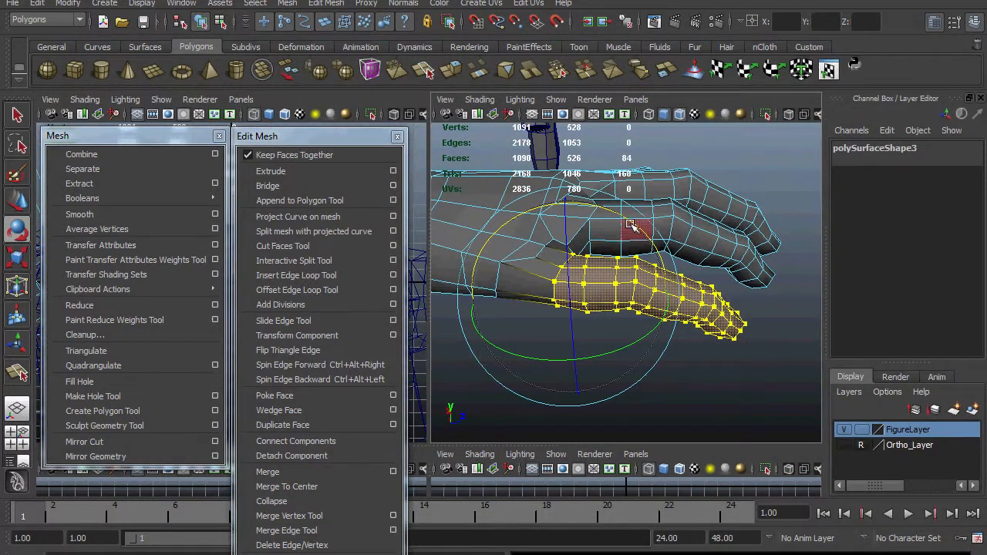
# Rotate the little finger's faces downward about its base, shift them slightly into line with the palm, and clear the selection
pyautogui.moveTo(648, 254); pyautogui.dragTo(664, 269)
pyautogui.keyDown('alt'); pyautogui.moveTo(714, 309); pyautogui.dragTo(745, 270); pyautogui.keyUp('alt')
pyautogui.press('w')
pyautogui.moveTo(647, 316); pyautogui.dragTo(630, 321)
pyautogui.moveTo(706, 289)
pyautogui.keyDown('alt'); pyautogui.mouseDown()
pyautogui.moveTo(754, 236)
pyautogui.moveTo(726, 301)
pyautogui.moveTo(698, 278)
pyautogui.mouseUp(); pyautogui.keyUp('alt')
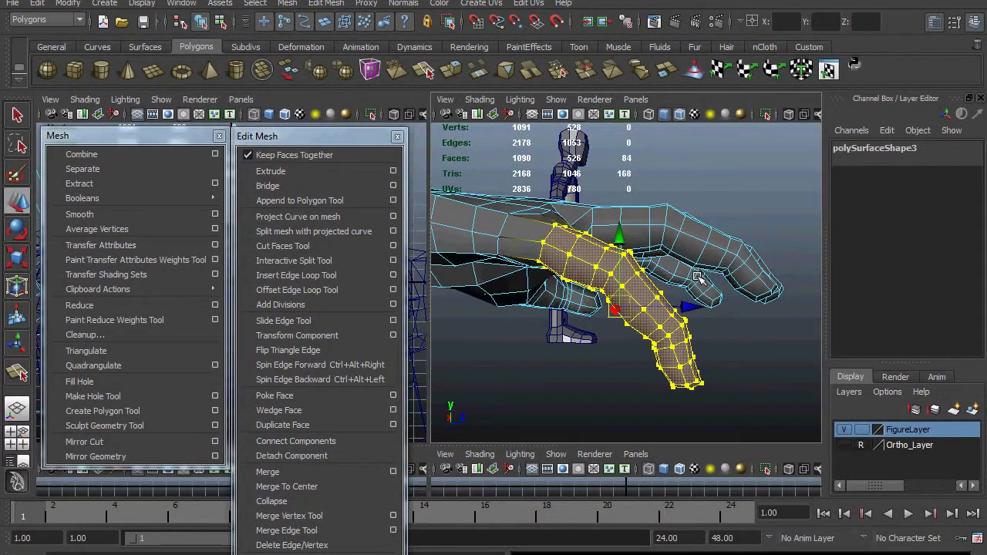
pyautogui.press('e')
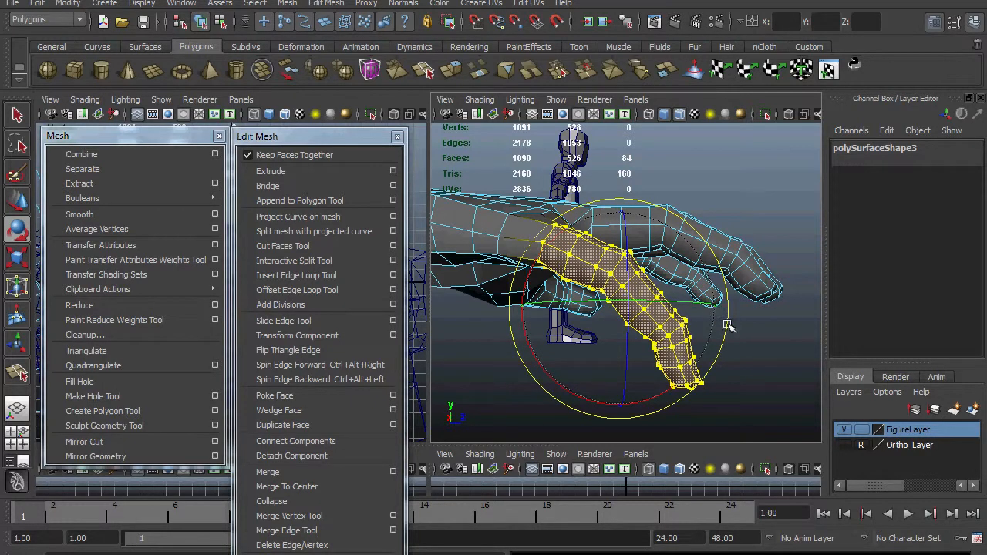
pyautogui.keyDown('alt'); pyautogui.moveTo(735, 316); pyautogui.dragTo(799, 268); pyautogui.keyUp('alt')
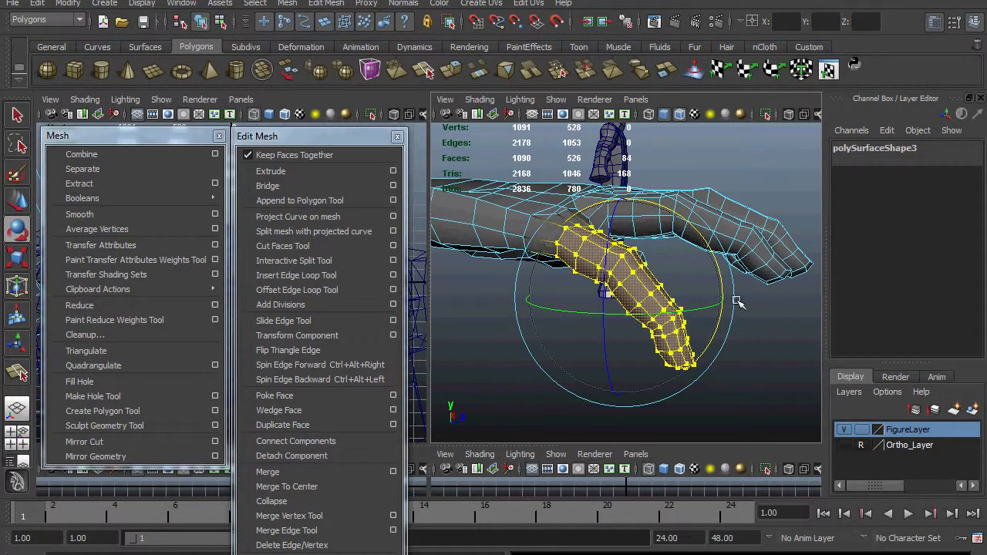
pyautogui.keyDown('alt'); pyautogui.moveTo(739, 303); pyautogui.dragTo(807, 302); pyautogui.keyUp('alt')
pyautogui.click(751, 345)
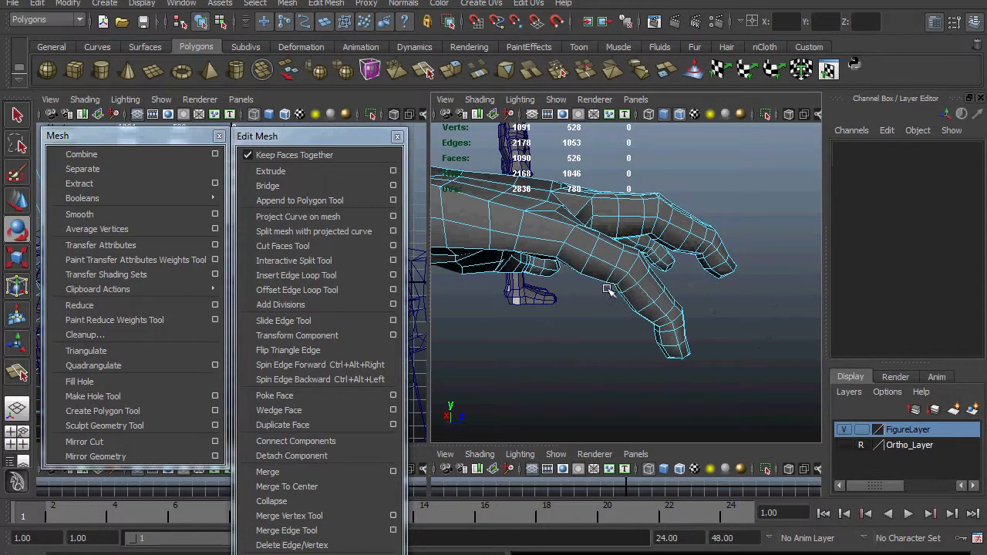
# Switch the hand mesh to vertex mode and select the vertex on top of the little finger's base knuckle for moving
pyautogui.keyDown('alt'); pyautogui.moveTo(607, 287); pyautogui.dragTo(616, 238); pyautogui.keyUp('alt')
pyautogui.moveTo(544, 245); pyautogui.dragTo(580, 245, button='right')
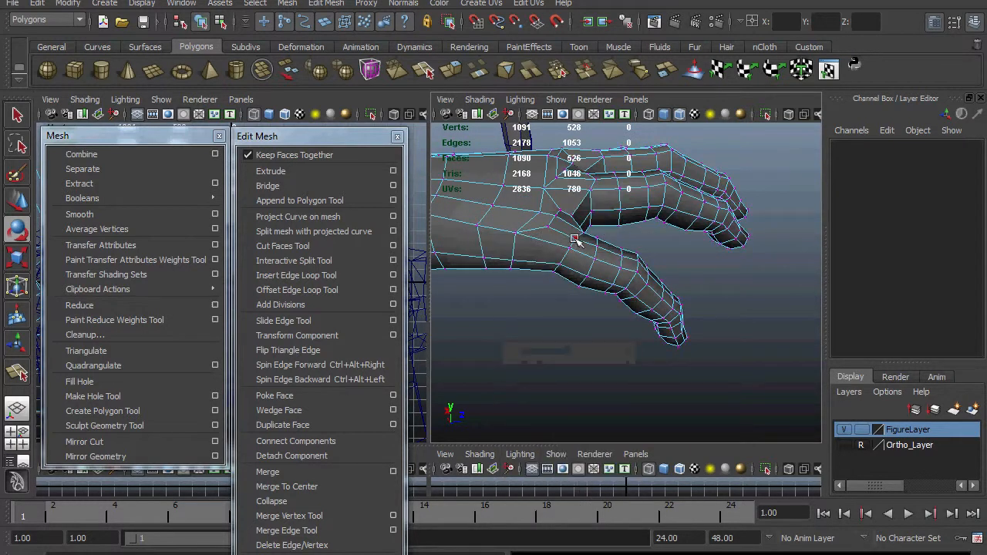
pyautogui.click(574, 240)
pyautogui.press('w')
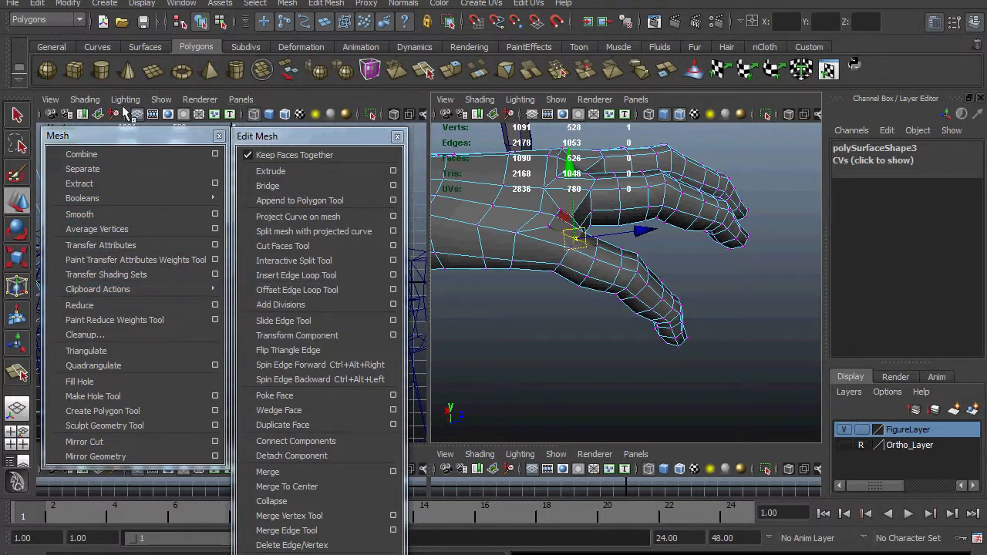
# Show the Move Tool's settings in a compact floating window and set the soft selection falloff radius to 10
pyautogui.doubleClick(17, 200)
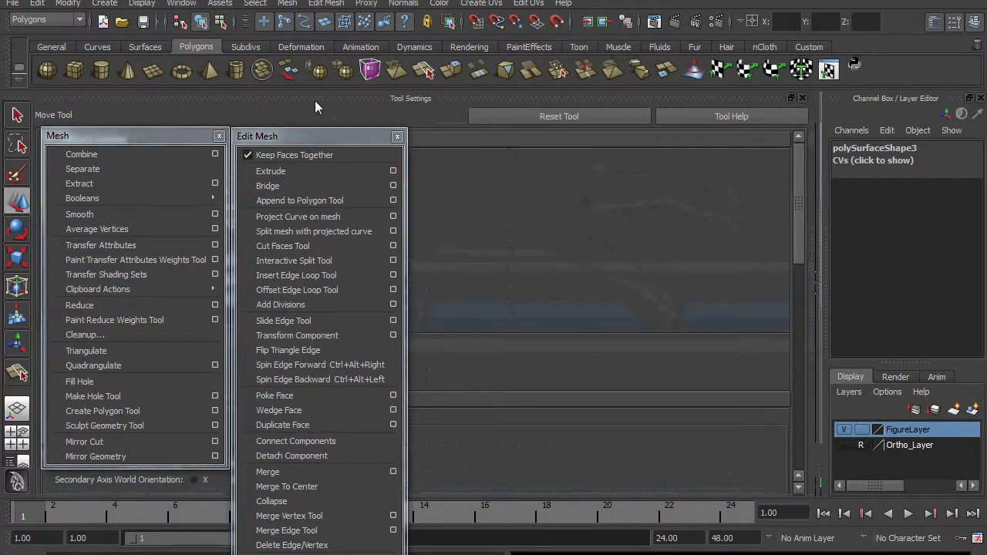
pyautogui.moveTo(311, 98); pyautogui.dragTo(241, 147)
pyautogui.moveTo(741, 297); pyautogui.dragTo(265, 306)
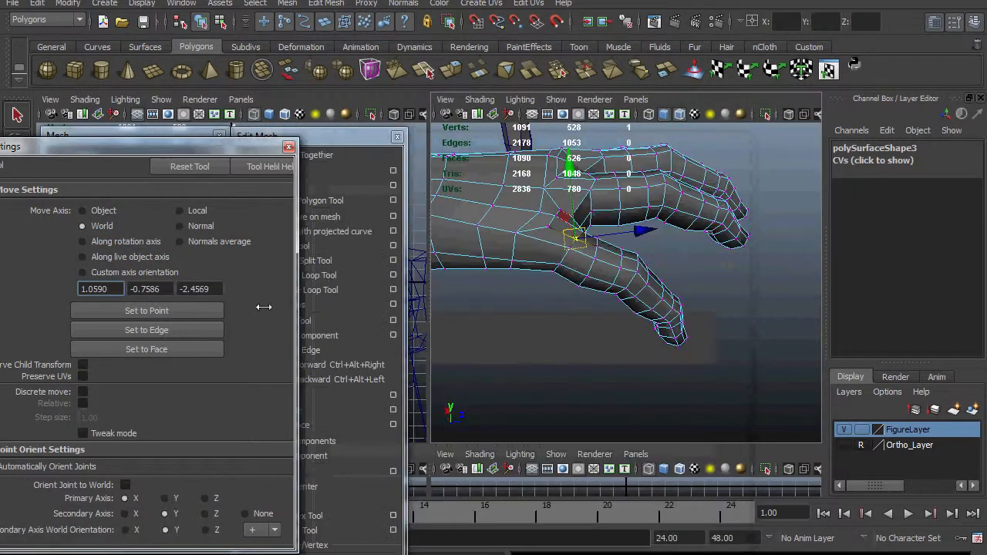
pyautogui.moveTo(113, 147); pyautogui.dragTo(203, 58)
pyautogui.moveTo(337, 138); pyautogui.dragTo(329, 401)
pyautogui.scroll(5, 327, 349)
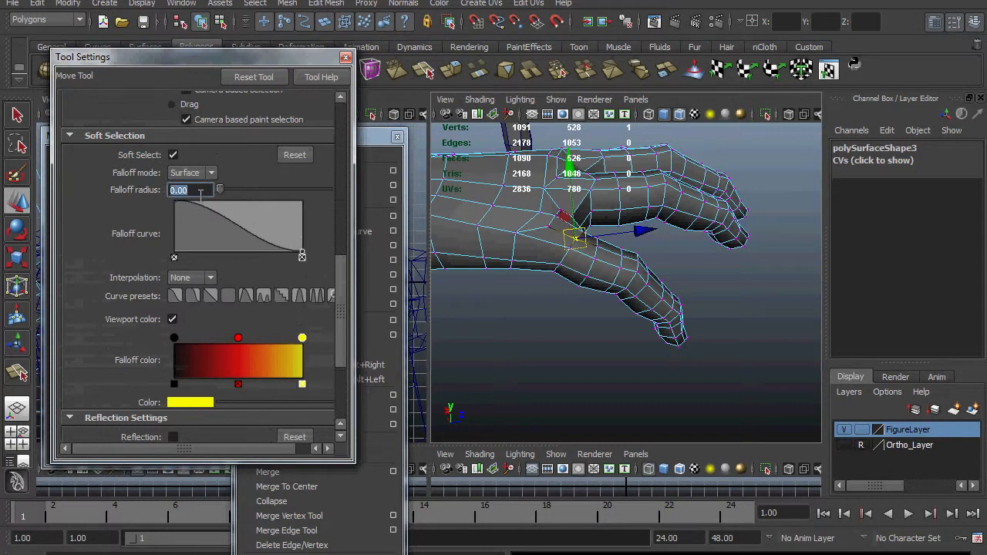
pyautogui.press('Return')
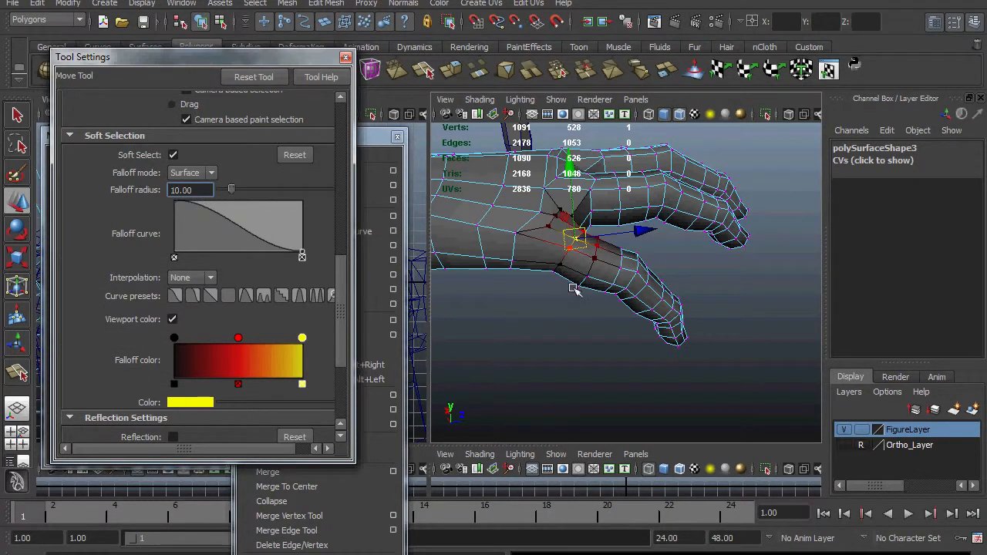
# Adjust the vertices above and below the little finger's base knuckle with soft selection to smooth its join with the palm
pyautogui.keyDown('alt'); pyautogui.moveTo(575, 289); pyautogui.dragTo(570, 262); pyautogui.keyUp('alt')
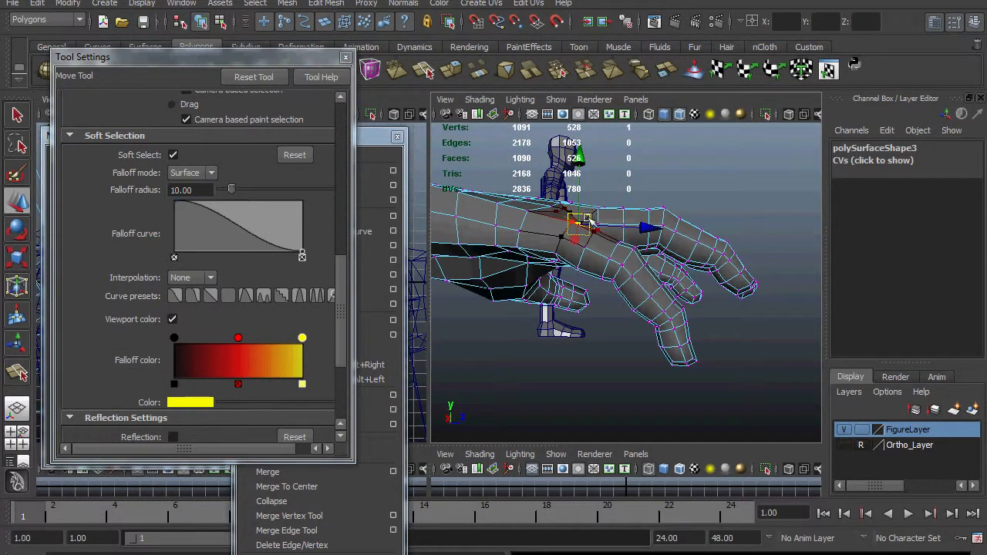
pyautogui.keyDown('alt'); pyautogui.moveTo(590, 220); pyautogui.dragTo(586, 266); pyautogui.keyUp('alt')
pyautogui.keyDown('alt'); pyautogui.moveTo(562, 327); pyautogui.dragTo(557, 332); pyautogui.keyUp('alt')
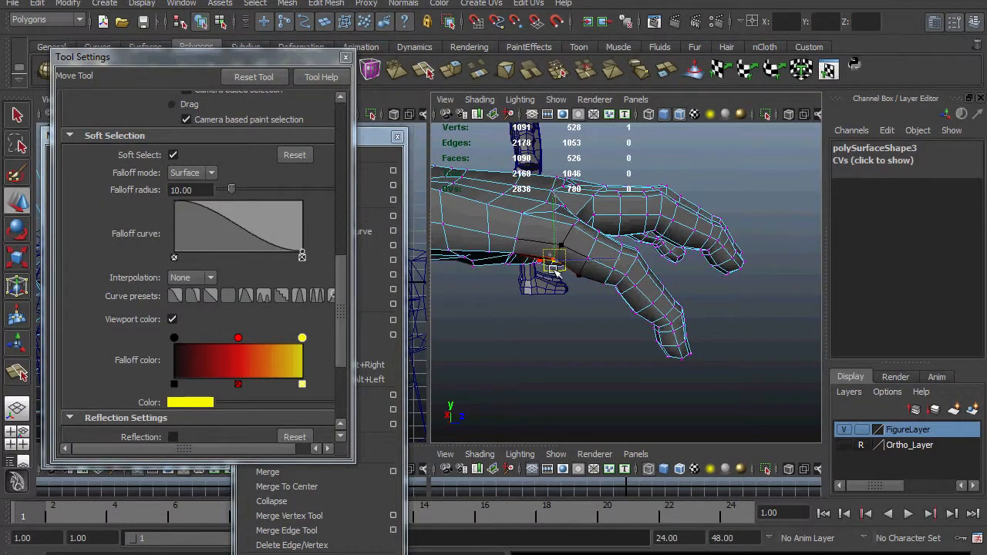
pyautogui.keyDown('alt'); pyautogui.moveTo(707, 307); pyautogui.dragTo(708, 301); pyautogui.keyUp('alt')
pyautogui.click(584, 221)
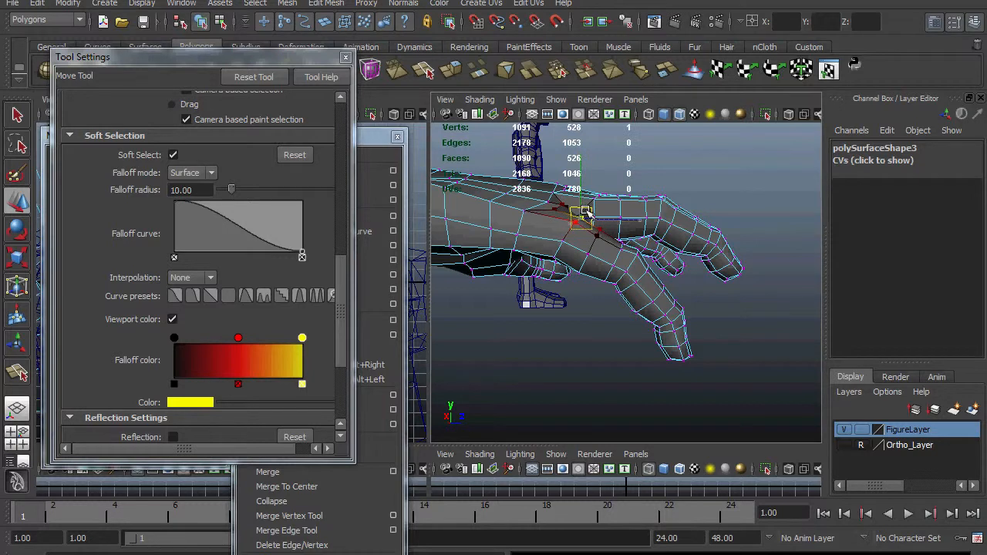
# Select the ring finger's tip vertices and grow the selection up to the finger's base
pyautogui.keyDown('alt'); pyautogui.moveTo(586, 215); pyautogui.dragTo(652, 255); pyautogui.keyUp('alt')
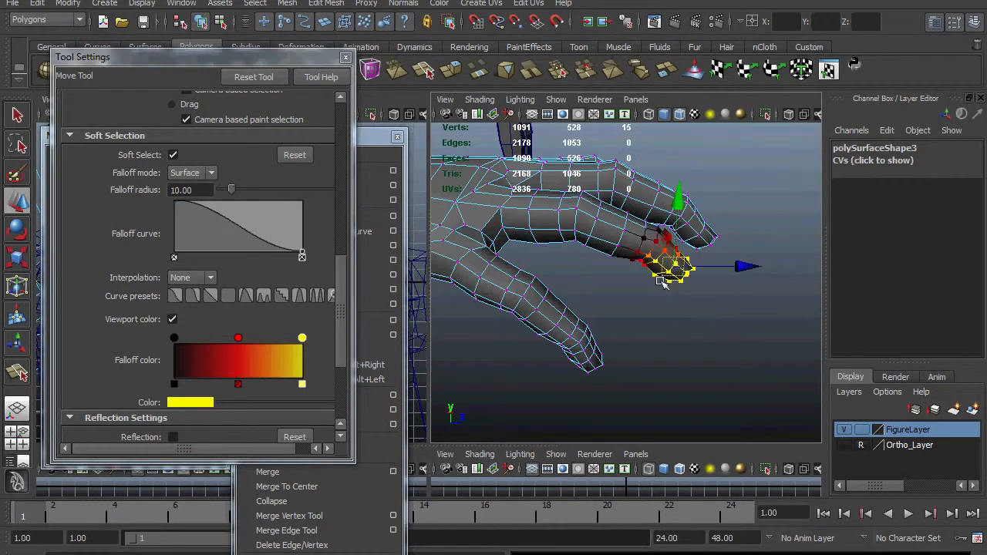
pyautogui.hotkey('shift', '.')
pyautogui.hotkey('shift', '.')
pyautogui.hotkey('shift', '.')
pyautogui.hotkey('shift', '.')
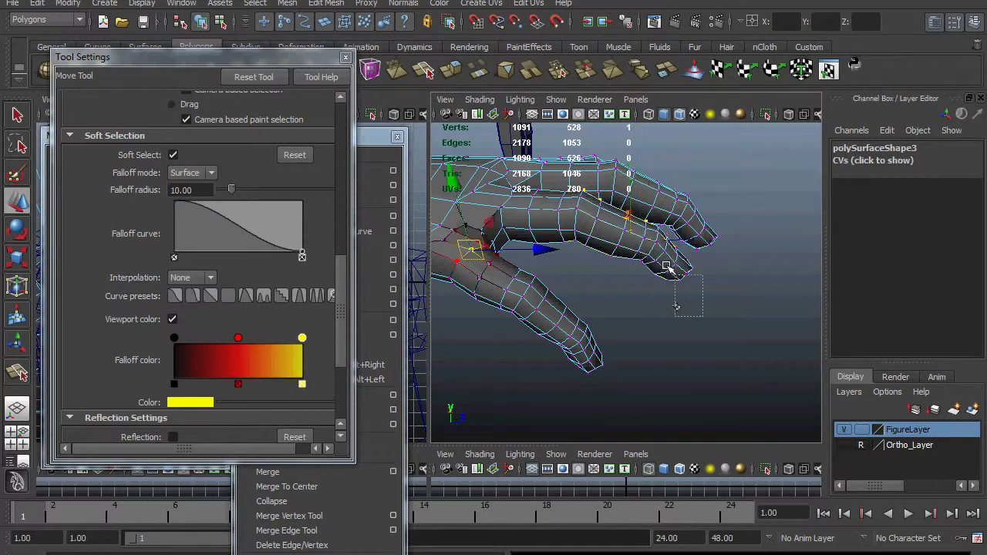
pyautogui.hotkey('shift', '.')
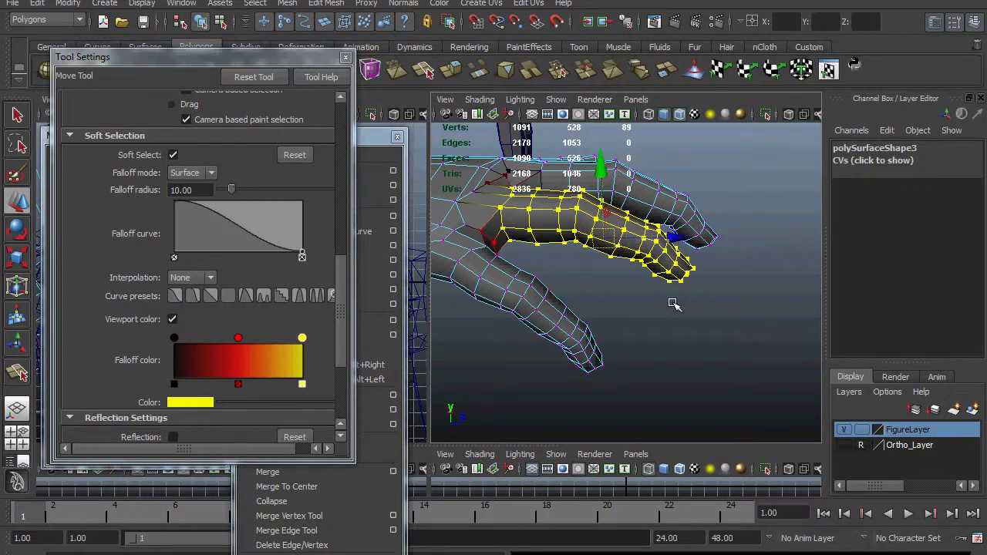
# Relocate the Rotate tool's pivot to the ring finger's base knuckle
pyautogui.keyDown('alt'); pyautogui.moveTo(668, 302); pyautogui.dragTo(682, 279); pyautogui.keyUp('alt')
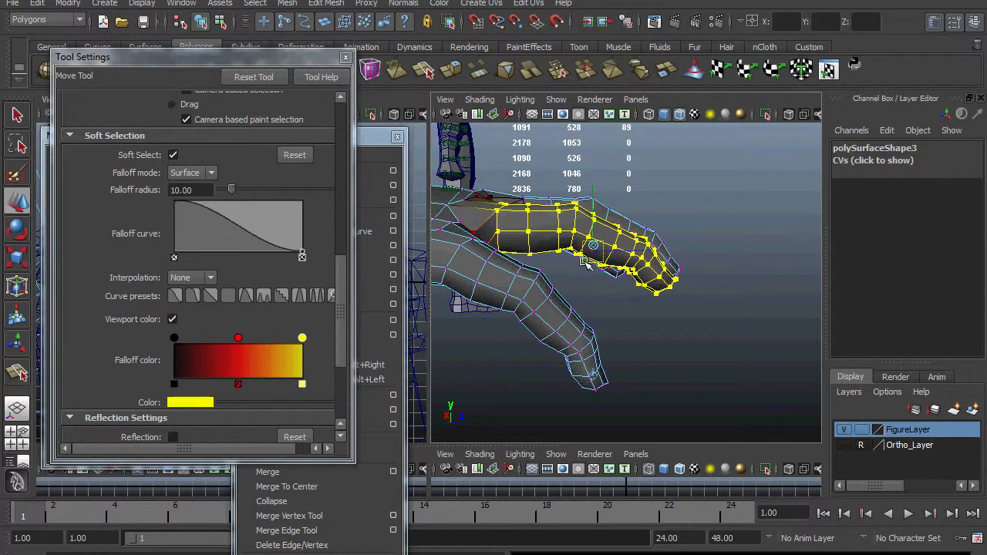
pyautogui.moveTo(583, 261); pyautogui.dragTo(490, 241)
pyautogui.press('e')
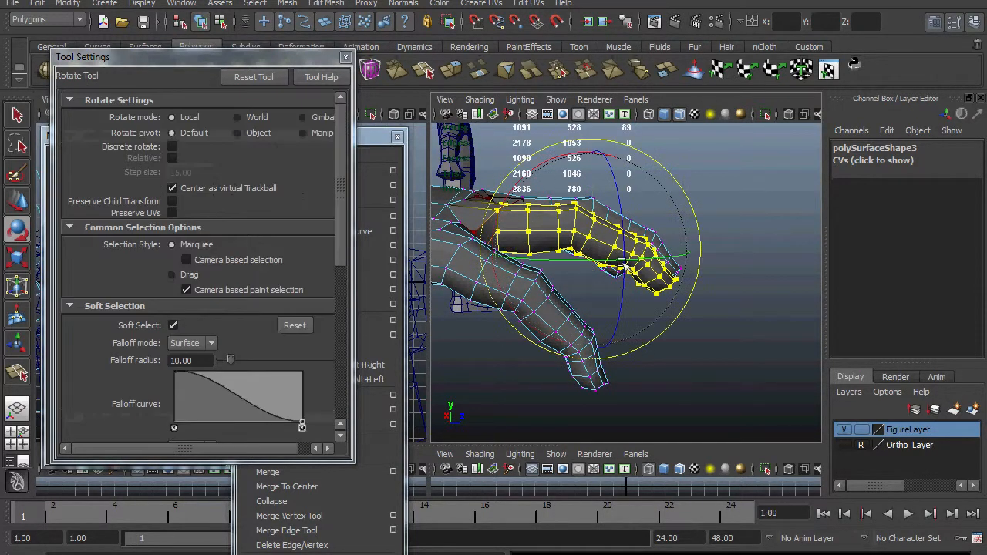
pyautogui.press('Insert')
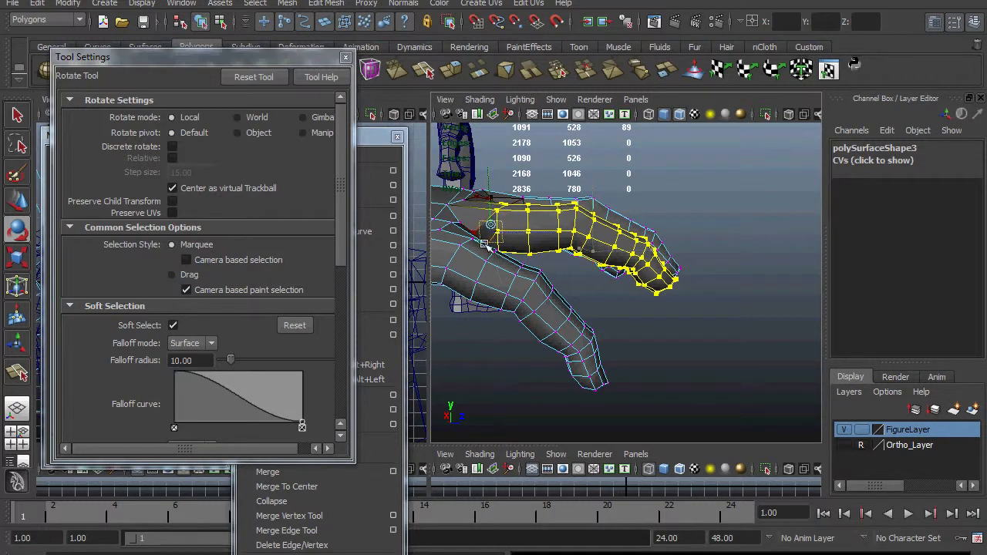
pyautogui.press('Insert')
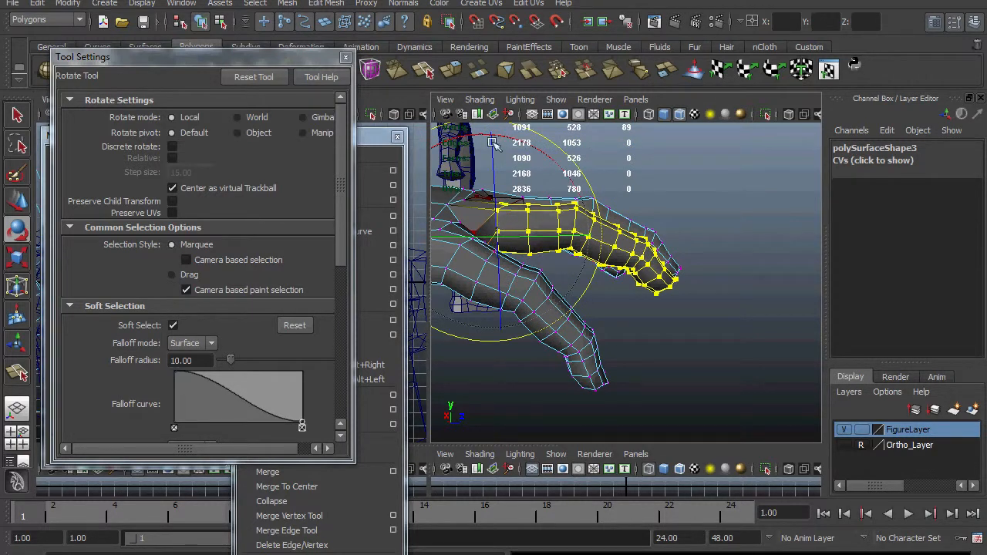
# Rotate the ring finger downward toward the little finger's pose and shift it slightly back into place at its base
pyautogui.moveTo(467, 134); pyautogui.dragTo(493, 186)
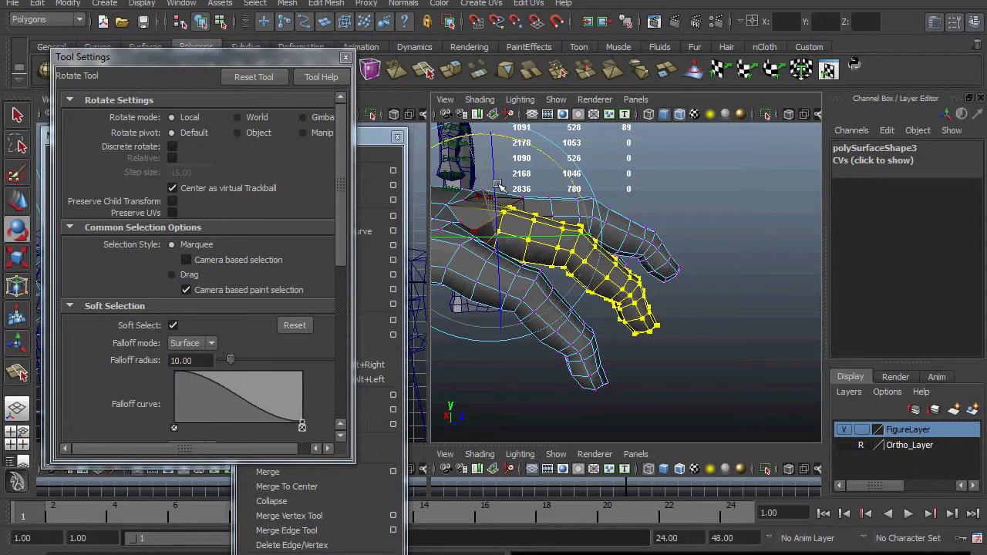
pyautogui.press('w')
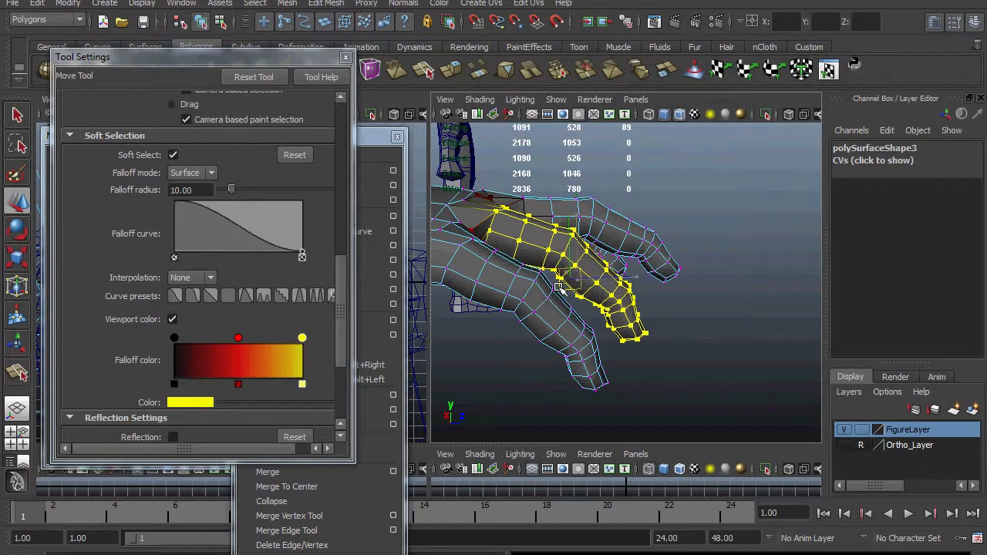
pyautogui.keyDown('alt'); pyautogui.moveTo(559, 288); pyautogui.dragTo(639, 256); pyautogui.keyUp('alt')
pyautogui.press('e')
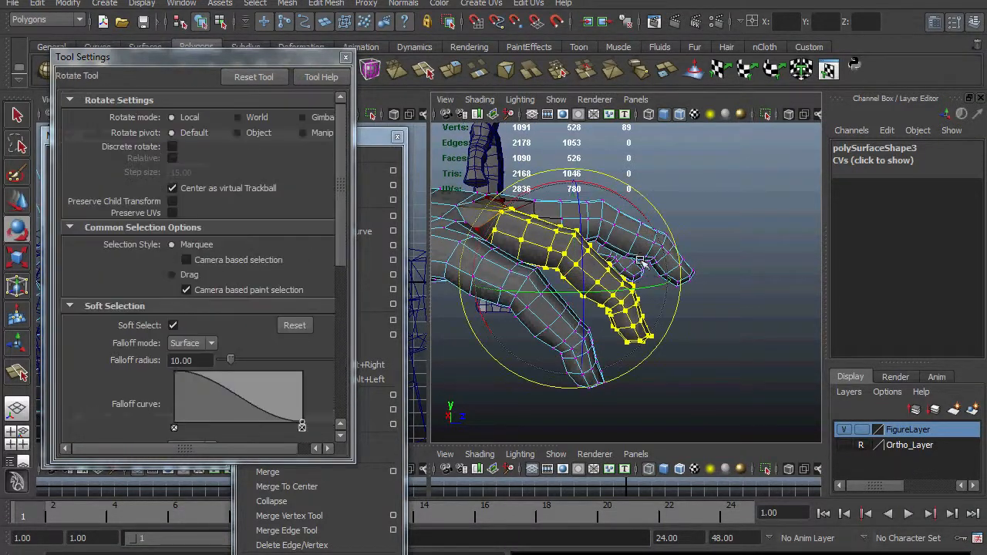
pyautogui.moveTo(636, 212); pyautogui.dragTo(576, 306)
pyautogui.press('w')
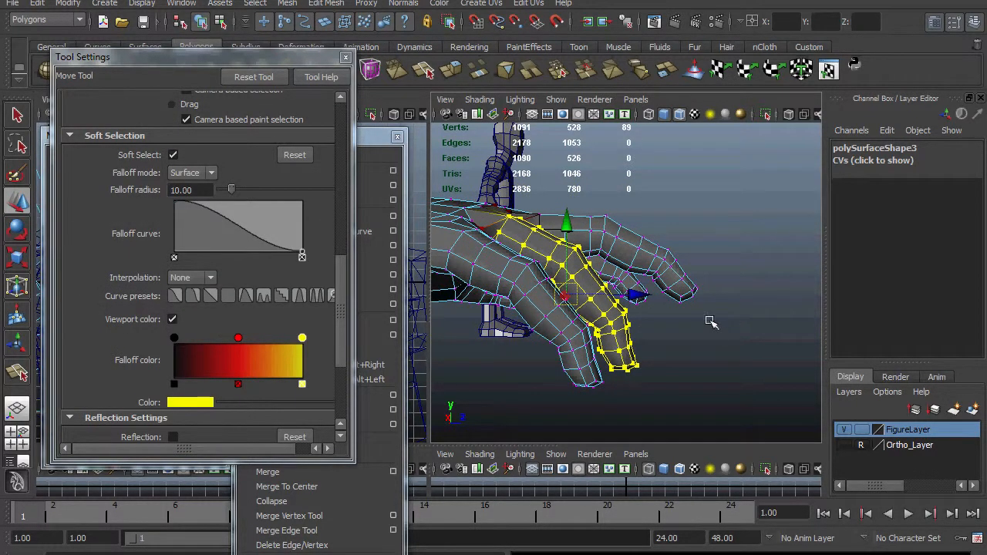
# Select the whole middle finger, rotate it downward toward the ring finger's pose and shift it into place at its base
pyautogui.moveTo(670, 269); pyautogui.dragTo(671, 270)
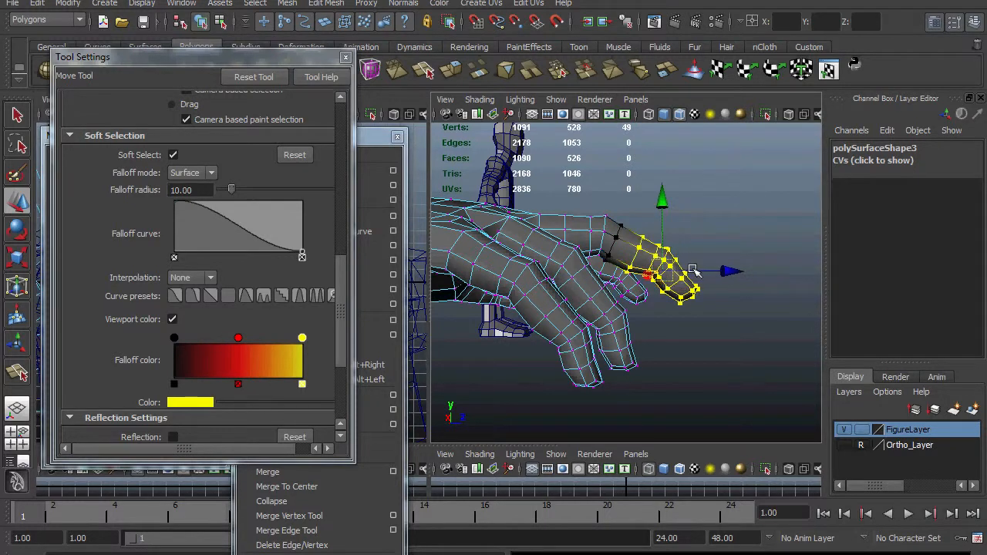
pyautogui.keyDown('alt'); pyautogui.moveTo(698, 341); pyautogui.dragTo(692, 367); pyautogui.keyUp('alt')
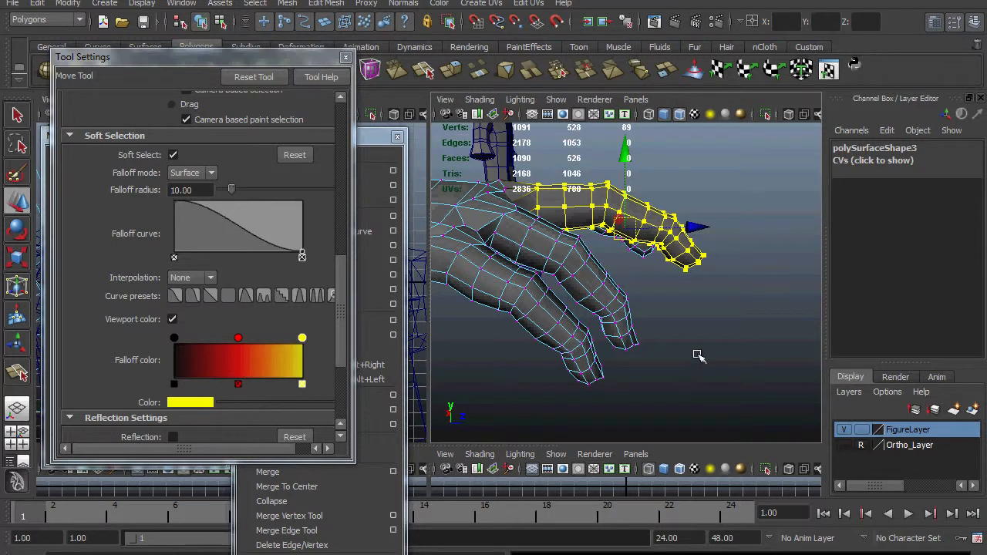
pyautogui.press('e')
pyautogui.moveTo(710, 330); pyautogui.dragTo(685, 313)
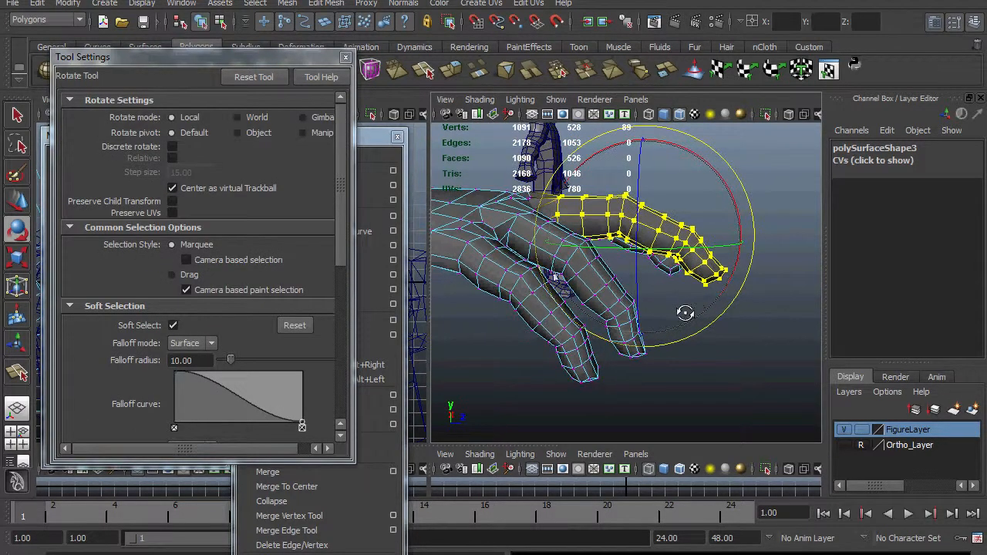
pyautogui.moveTo(733, 200); pyautogui.dragTo(737, 229)
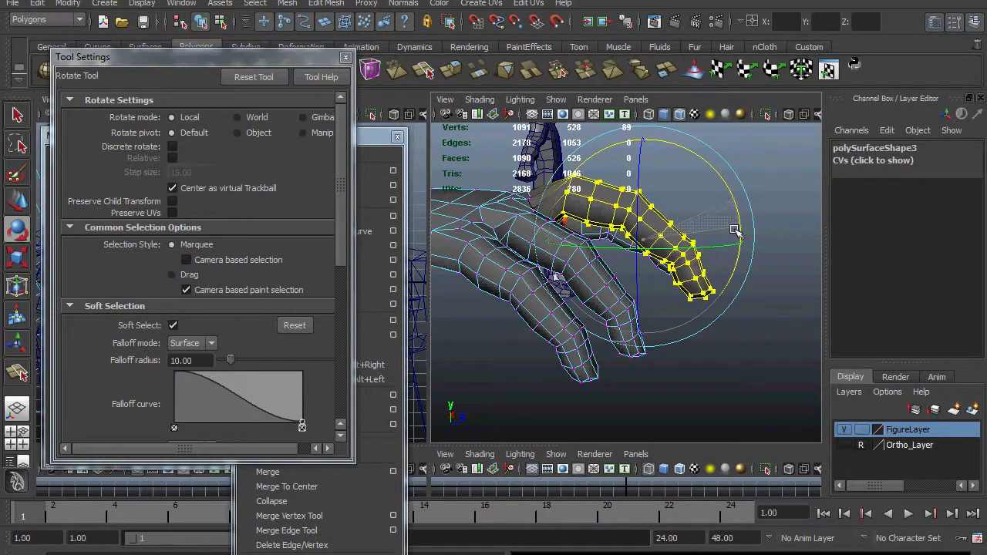
pyautogui.press('w')
pyautogui.moveTo(647, 231); pyautogui.dragTo(677, 363)
pyautogui.press('e')
pyautogui.press('w')
# Select the index finger up to its base, then rotate it downward and shift it in line with the other curled fingers
pyautogui.keyDown('alt'); pyautogui.moveTo(711, 288); pyautogui.dragTo(355, 335); pyautogui.keyUp('alt')
pyautogui.moveTo(656, 394); pyautogui.dragTo(613, 310)
pyautogui.hotkey('shift', '.')
pyautogui.hotkey('shift', '.')
pyautogui.hotkey('shift', '.')
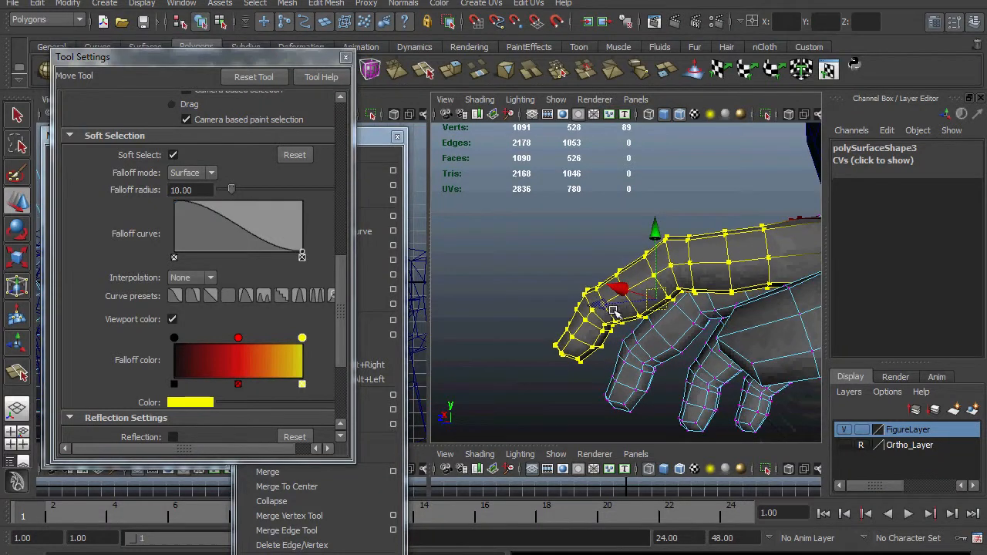
pyautogui.press('e')
pyautogui.moveTo(748, 326); pyautogui.dragTo(760, 294)
pyautogui.press('w')
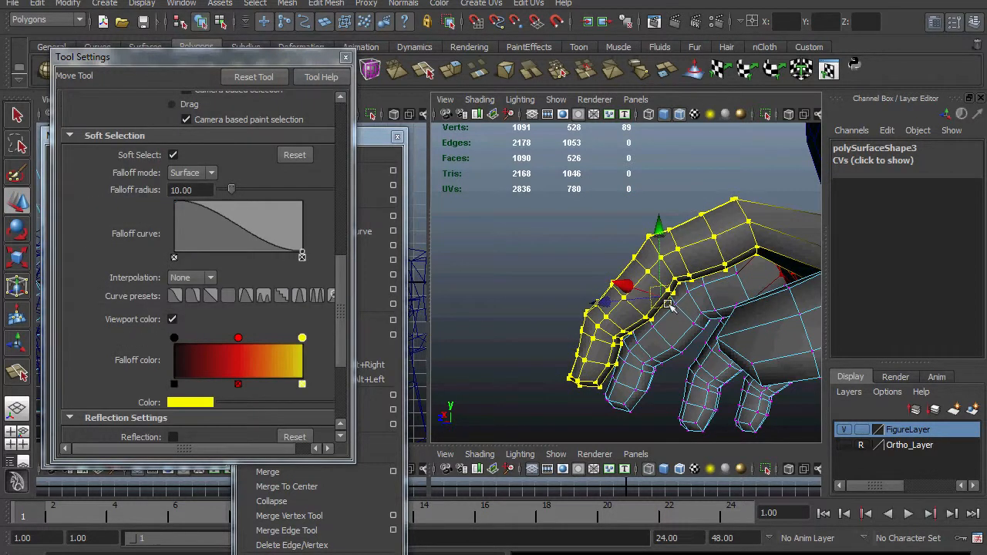
pyautogui.moveTo(669, 306); pyautogui.dragTo(780, 397)
# Fine-tune the index finger's spread, as seen from the front of the hand, with a slight rotation and sideways shift
pyautogui.keyDown('alt'); pyautogui.moveTo(779, 396); pyautogui.dragTo(708, 377, button='right'); pyautogui.keyUp('alt')
pyautogui.keyDown('alt'); pyautogui.moveTo(707, 377); pyautogui.dragTo(816, 410); pyautogui.keyUp('alt')
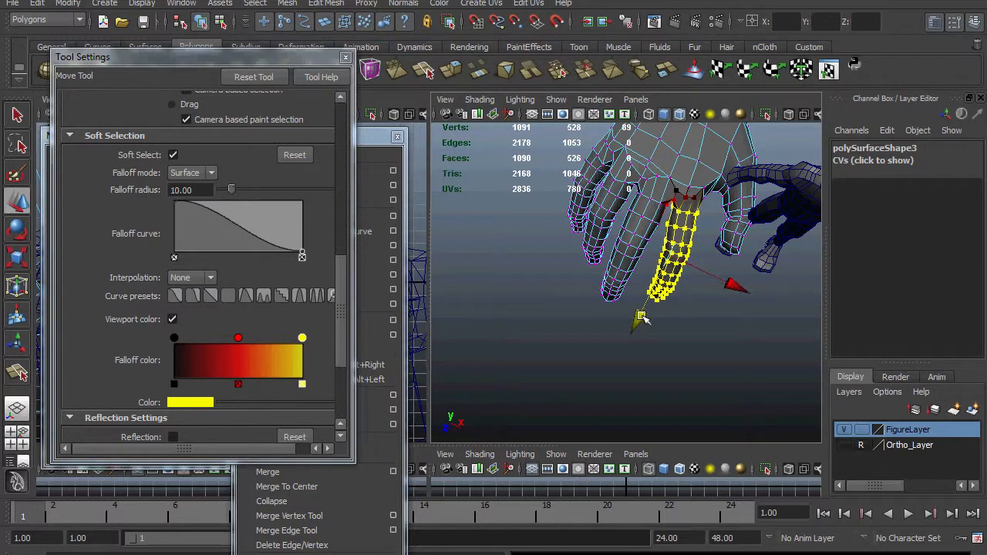
pyautogui.press('r')
pyautogui.press('e')
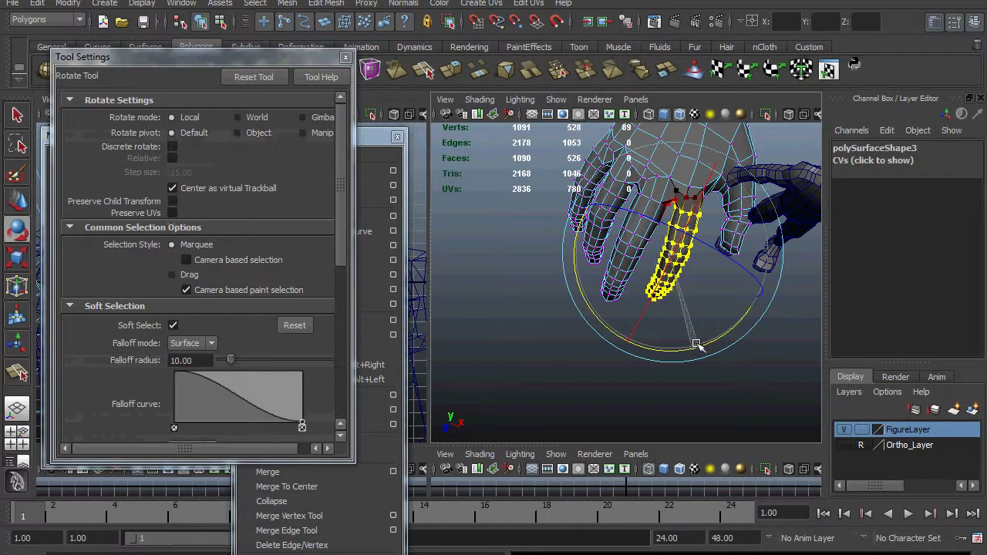
pyautogui.press('w')
pyautogui.moveTo(726, 283); pyautogui.dragTo(724, 284)
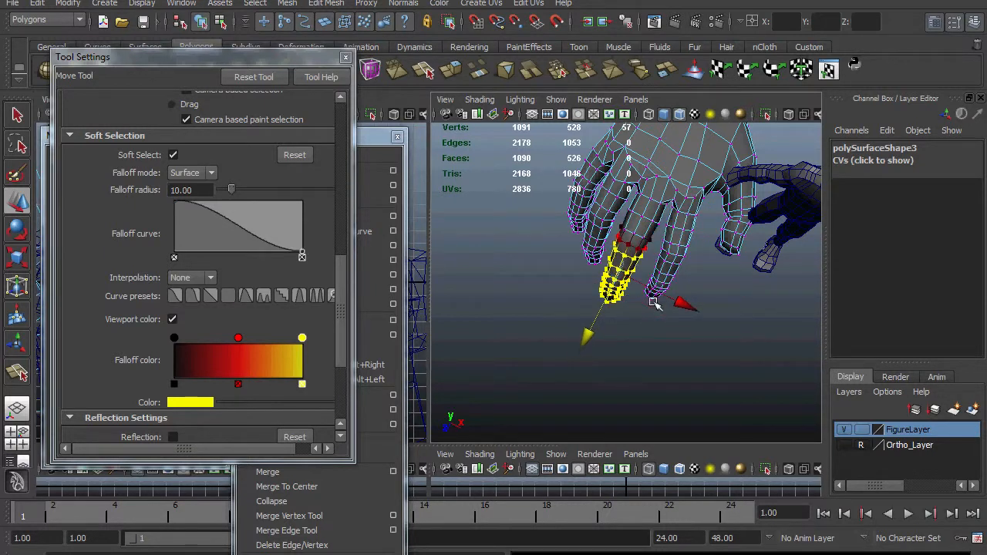
# Select the middle finger again, rotate it slightly further down and move it back and lower to match the neighbouring fingers
pyautogui.keyDown('alt'); pyautogui.moveTo(657, 291); pyautogui.dragTo(548, 232); pyautogui.keyUp('alt')
pyautogui.press('e')
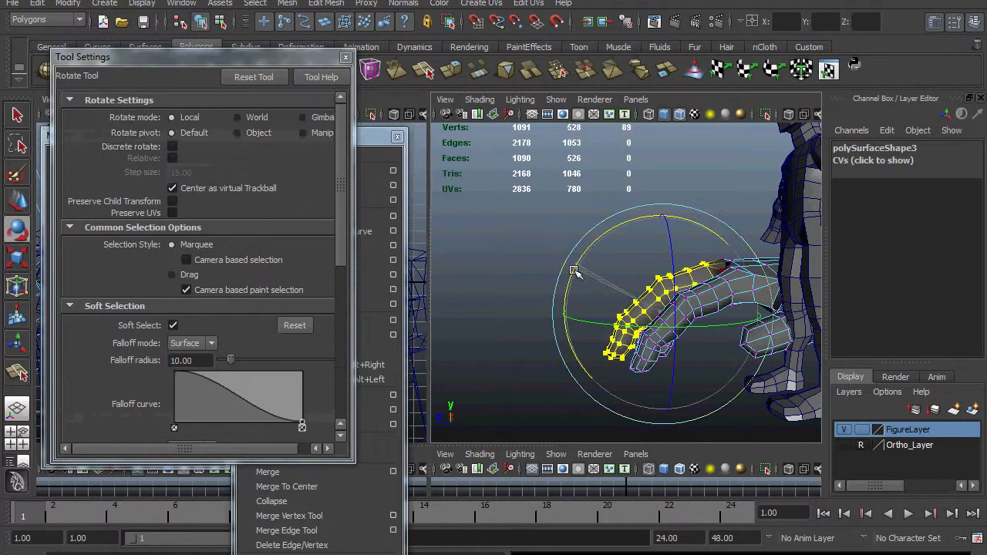
pyautogui.press('w')
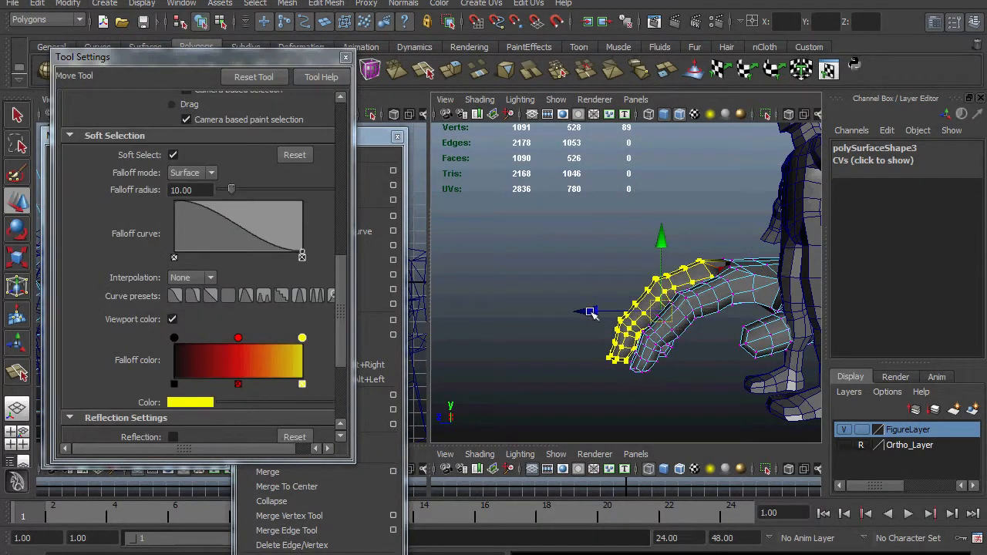
pyautogui.moveTo(591, 312); pyautogui.dragTo(609, 316)
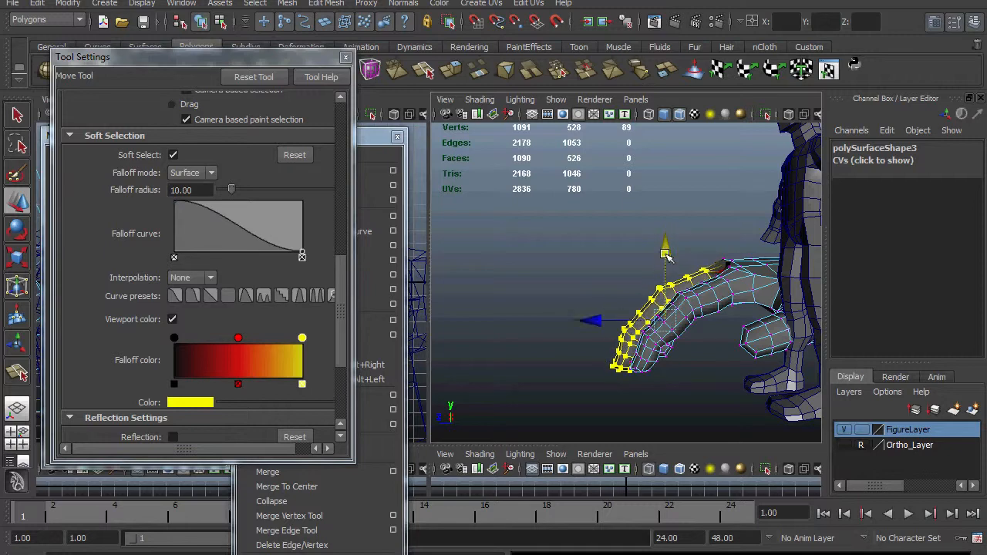
pyautogui.keyDown('alt'); pyautogui.moveTo(667, 257); pyautogui.dragTo(640, 289); pyautogui.keyUp('alt')
pyautogui.scroll(3, 642, 266)
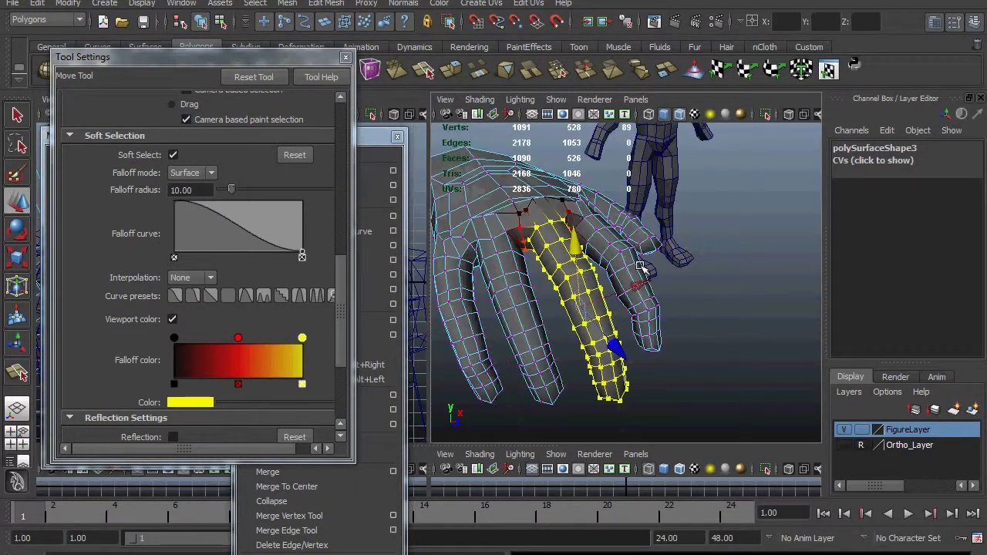
# Select the male figure and scale it up uniformly to about 2.124
pyautogui.keyDown('alt'); pyautogui.moveTo(646, 273); pyautogui.dragTo(645, 328, button='middle'); pyautogui.keyUp('alt')
pyautogui.scroll(4, 582, 257)
pyautogui.keyDown('alt'); pyautogui.moveTo(582, 257); pyautogui.dragTo(727, 330, button='middle'); pyautogui.keyUp('alt')
pyautogui.scroll(2, 727, 331)
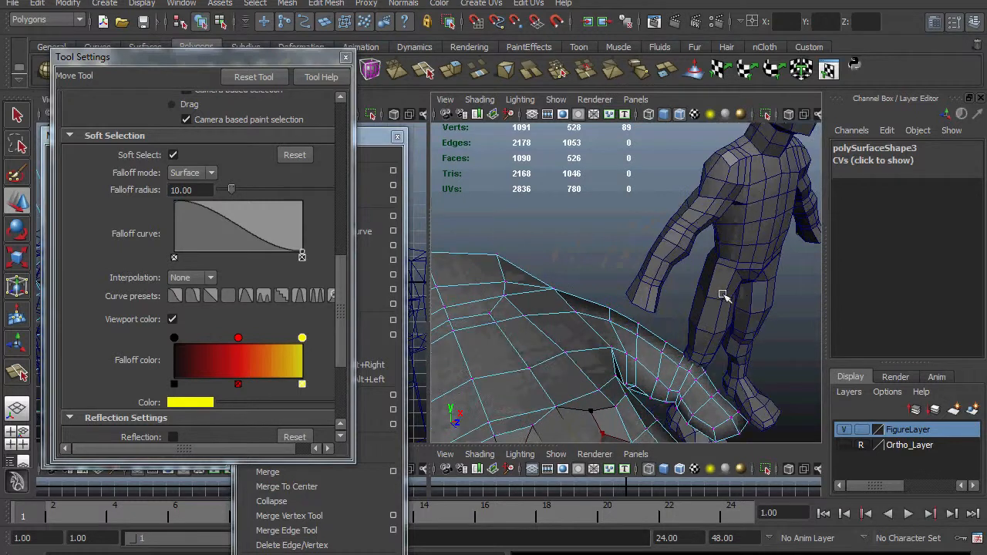
pyautogui.click(721, 295)
pyautogui.press('e')
pyautogui.press('r')
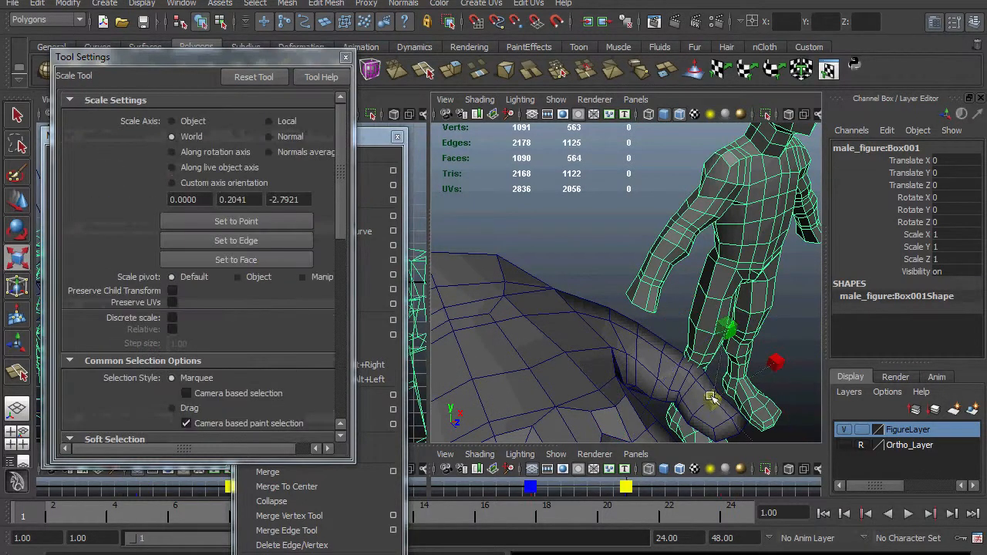
pyautogui.moveTo(712, 401); pyautogui.dragTo(711, 438)
pyautogui.moveTo(712, 401); pyautogui.dragTo(780, 227)
pyautogui.scroll(-6, 780, 227)
pyautogui.keyDown('alt'); pyautogui.moveTo(681, 243); pyautogui.dragTo(756, 318, button='middle'); pyautogui.keyUp('alt')
pyautogui.scroll(4, 755, 317)
pyautogui.scroll(2, 688, 243)
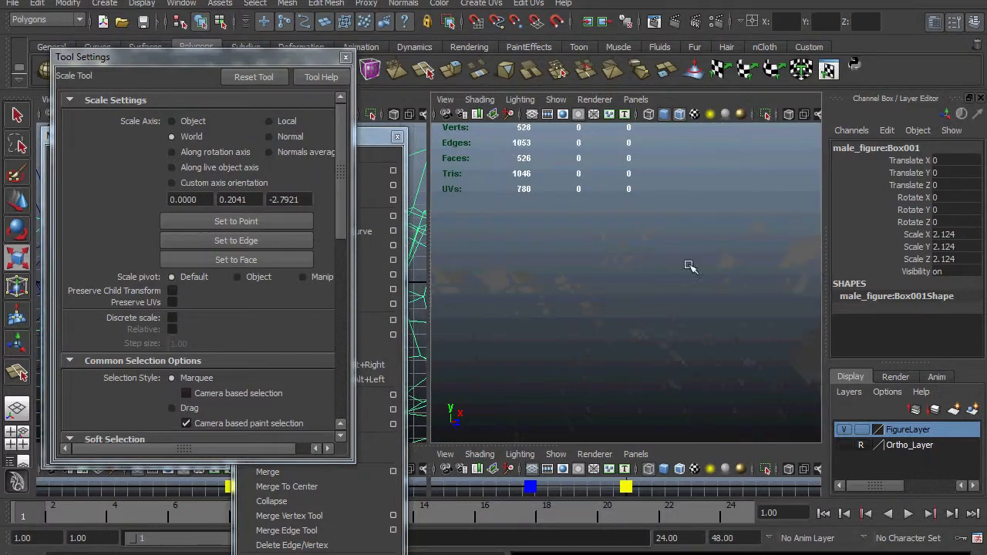
# Delete the blocky hand faces at the end of the figure's arm to leave the forearm open
pyautogui.scroll(-2, 690, 267)
pyautogui.keyDown('alt'); pyautogui.moveTo(703, 273); pyautogui.dragTo(688, 245, button='middle'); pyautogui.keyUp('alt')
pyautogui.moveTo(690, 249); pyautogui.dragTo(703, 282, button='right')
pyautogui.moveTo(702, 280)
pyautogui.keyDown('alt'); pyautogui.mouseDown()
pyautogui.moveTo(698, 231)
pyautogui.moveTo(620, 260)
pyautogui.mouseUp(); pyautogui.keyUp('alt')
pyautogui.moveTo(675, 349); pyautogui.dragTo(569, 245)
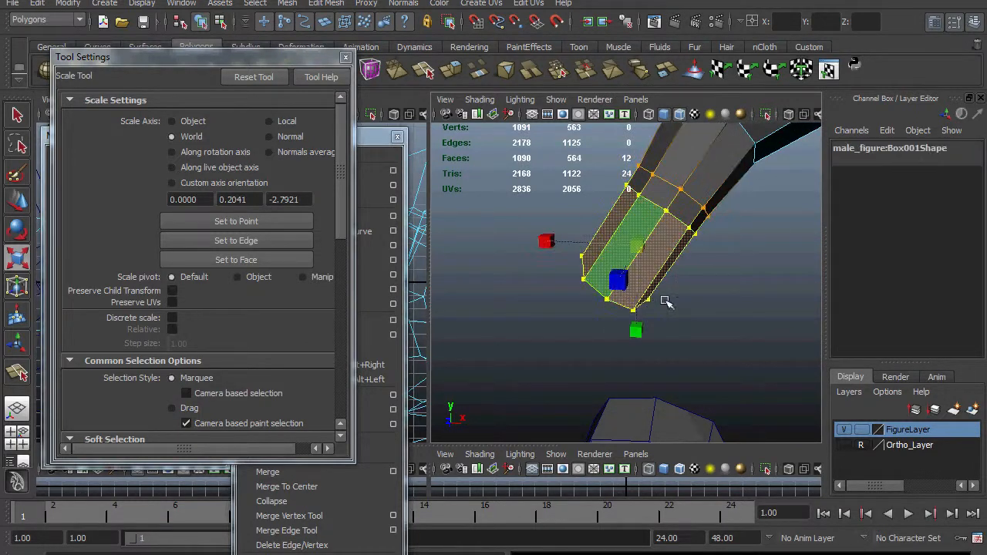
pyautogui.keyDown('alt'); pyautogui.moveTo(725, 297); pyautogui.dragTo(832, 295); pyautogui.keyUp('alt')
pyautogui.press('Delete')
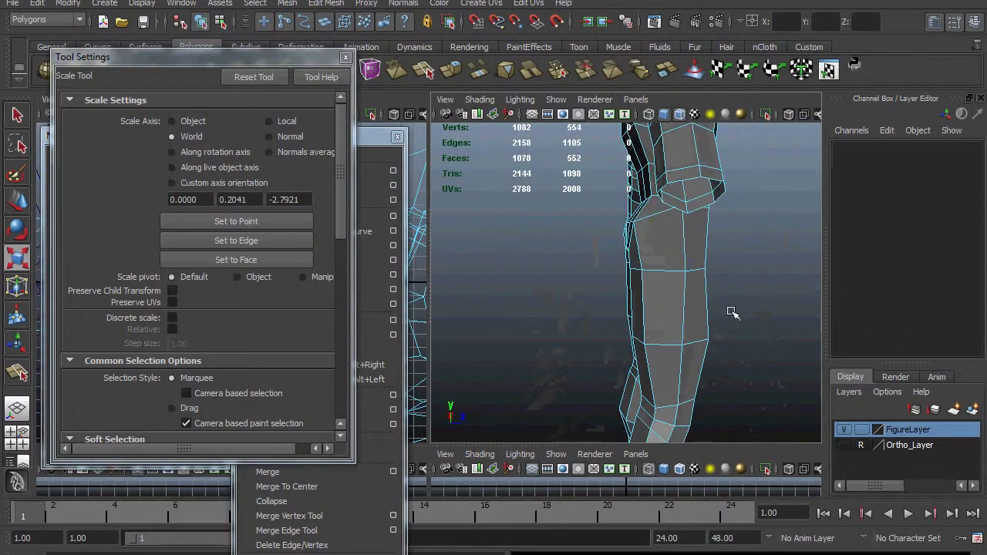
# Duplicate the detailed hand and position the copy below the open forearm, rotated 60.492 in X and -80.437 in Y
pyautogui.keyDown('alt'); pyautogui.moveTo(732, 313); pyautogui.dragTo(526, 329); pyautogui.keyUp('alt')
pyautogui.scroll(-3, 533, 330)
pyautogui.keyDown('alt'); pyautogui.moveTo(621, 408); pyautogui.dragTo(591, 247, button='middle'); pyautogui.keyUp('alt')
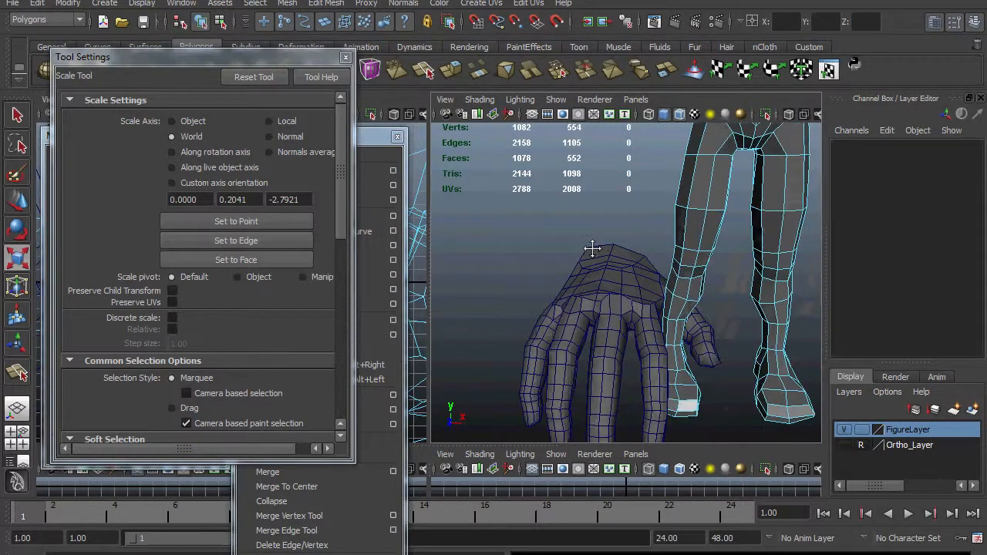
pyautogui.scroll(-5, 587, 252)
pyautogui.scroll(2, 584, 256)
pyautogui.click(609, 297)
pyautogui.press('e')
pyautogui.press('f')
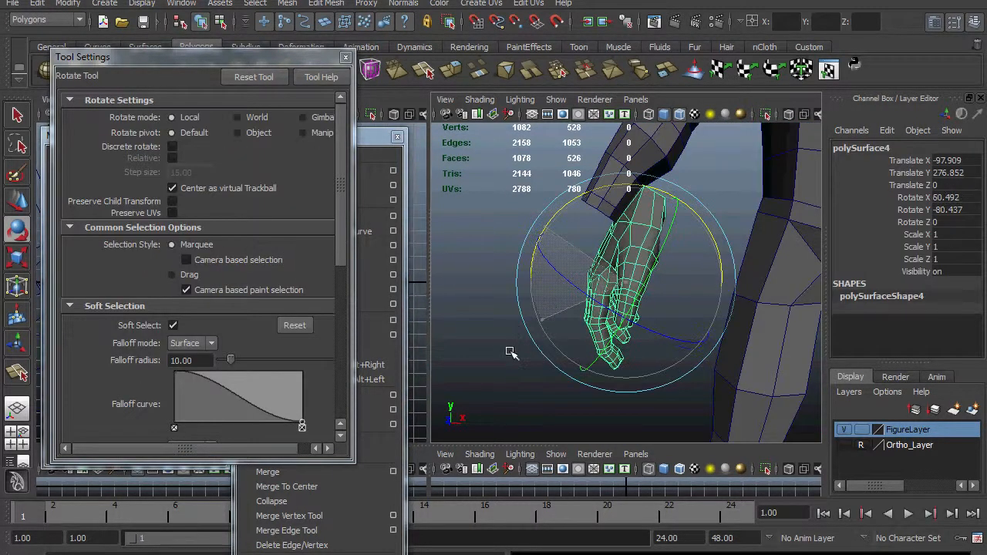
# Move the hand to the end of the forearm at about X -129.384, Y 264.093, Z 16.93
pyautogui.press('w')
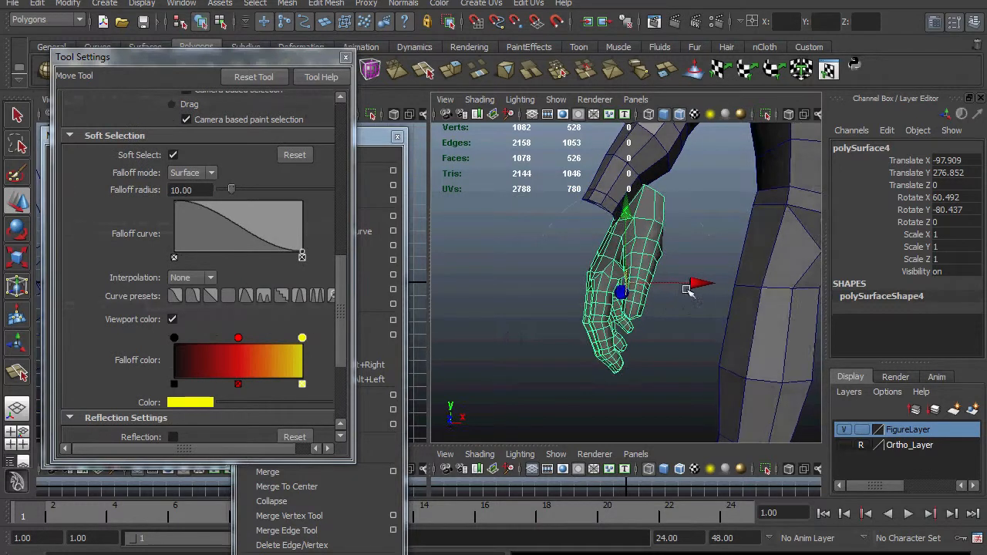
pyautogui.moveTo(698, 283); pyautogui.dragTo(663, 283)
pyautogui.moveTo(589, 231); pyautogui.dragTo(587, 242)
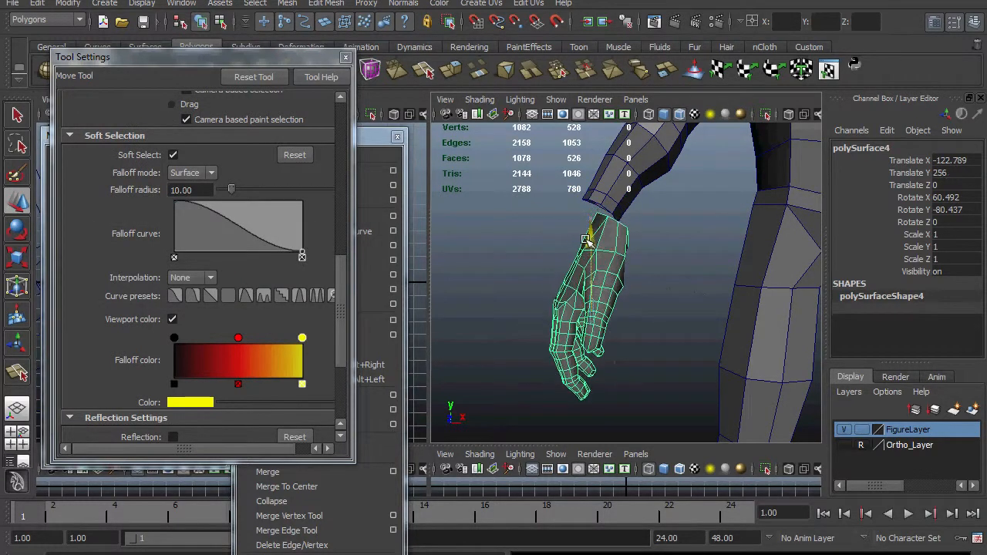
pyautogui.moveTo(665, 318); pyautogui.dragTo(648, 310)
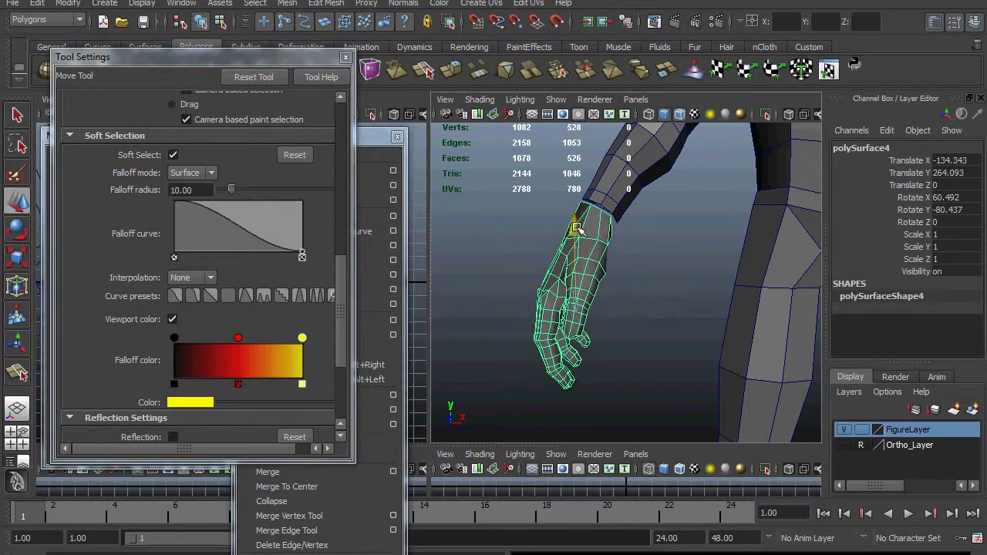
pyautogui.keyDown('alt'); pyautogui.moveTo(637, 253); pyautogui.dragTo(109, 290); pyautogui.keyUp('alt')
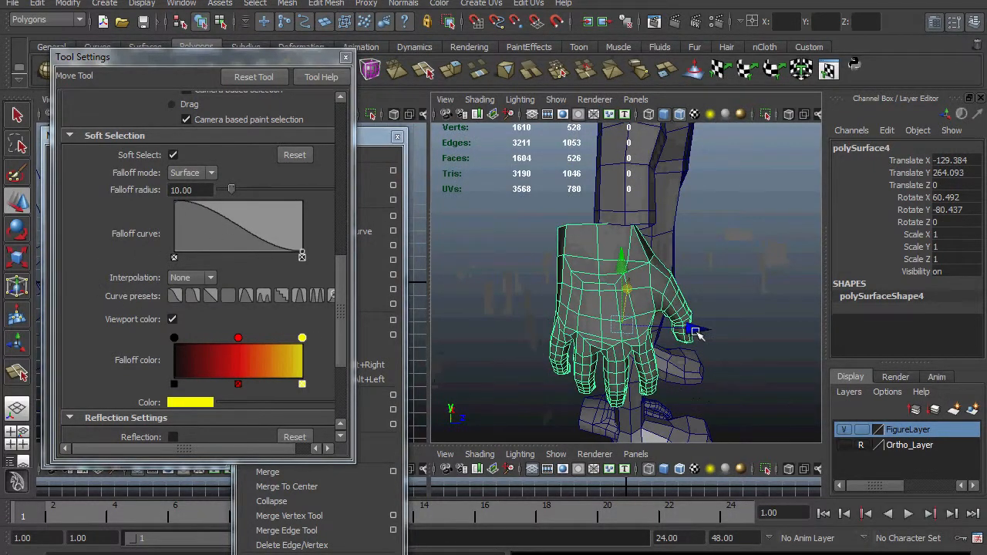
pyautogui.moveTo(696, 333); pyautogui.dragTo(589, 267)
pyautogui.scroll(-5, 589, 267)
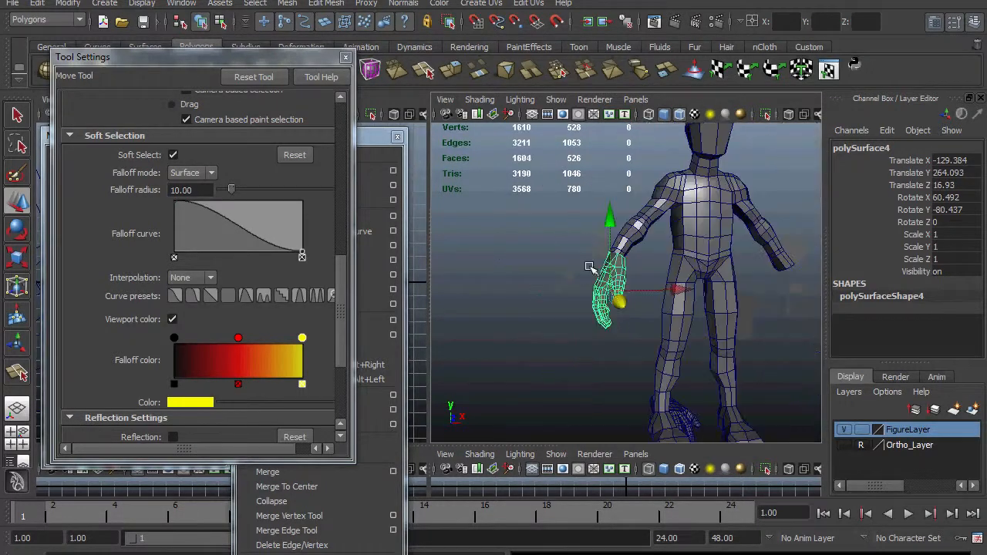
# Scale the hand down uniformly to about 0.669 to suit the forearm's wrist opening
pyautogui.scroll(3, 589, 267)
pyautogui.press('r')
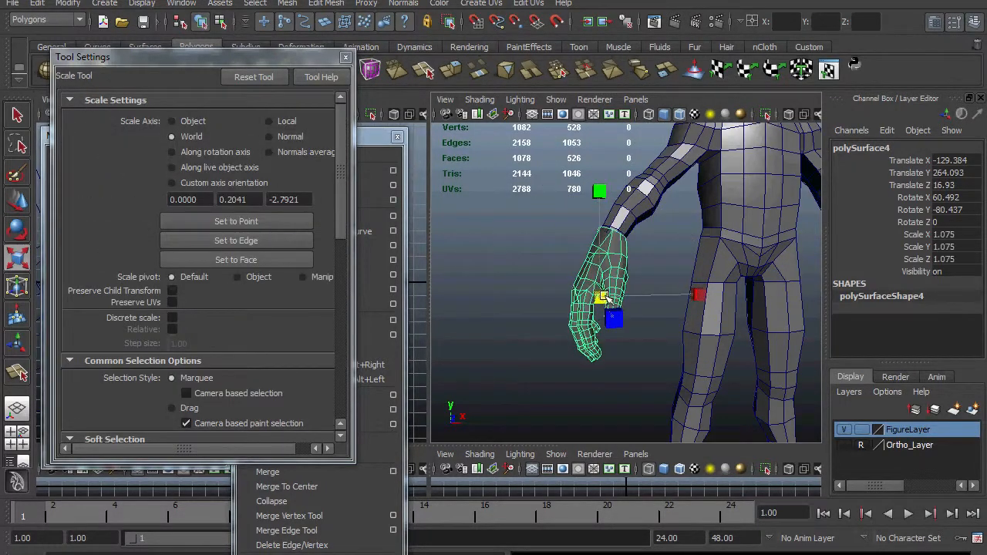
pyautogui.press('w')
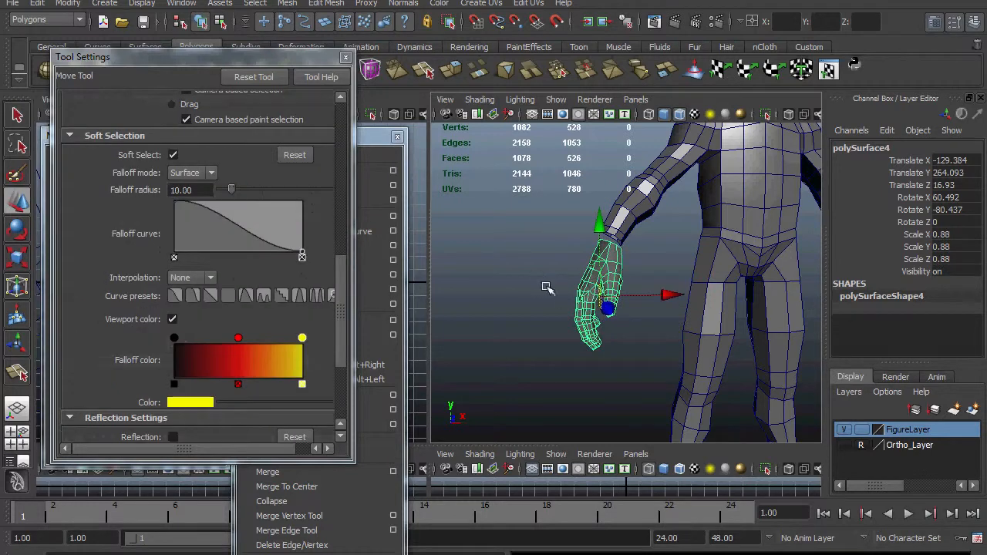
pyautogui.press('f')
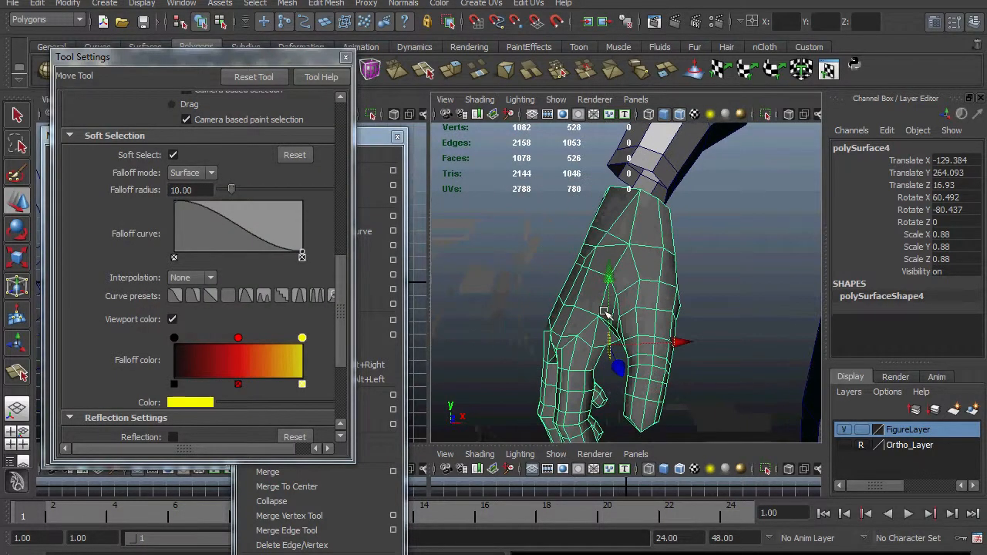
pyautogui.keyDown('alt'); pyautogui.moveTo(605, 312); pyautogui.dragTo(629, 357); pyautogui.keyUp('alt')
pyautogui.press('r')
# Align the scaled hand with the wrist opening at about X -122.776, Y 283.357, Z 12.501
pyautogui.press('w')
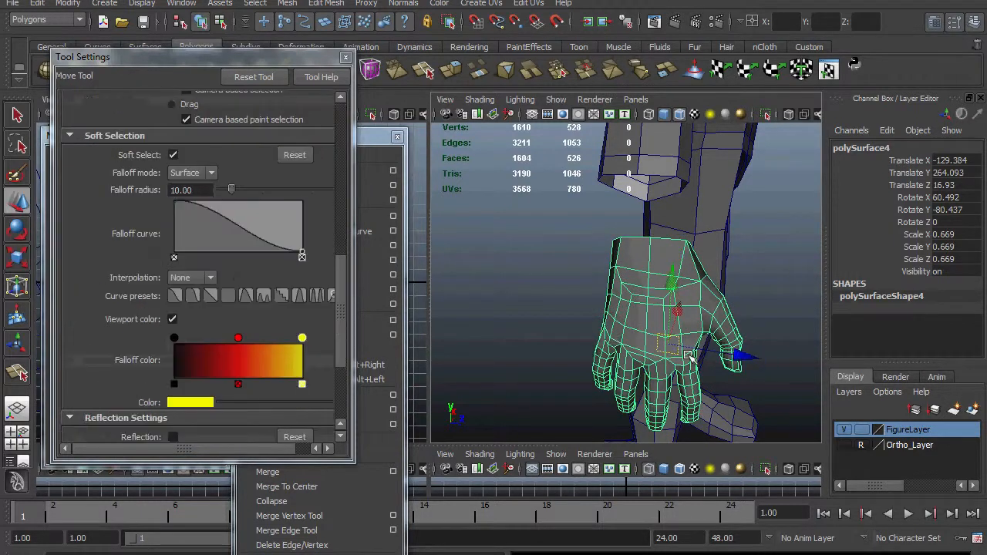
pyautogui.moveTo(729, 355); pyautogui.dragTo(706, 350)
pyautogui.moveTo(664, 290); pyautogui.dragTo(688, 287)
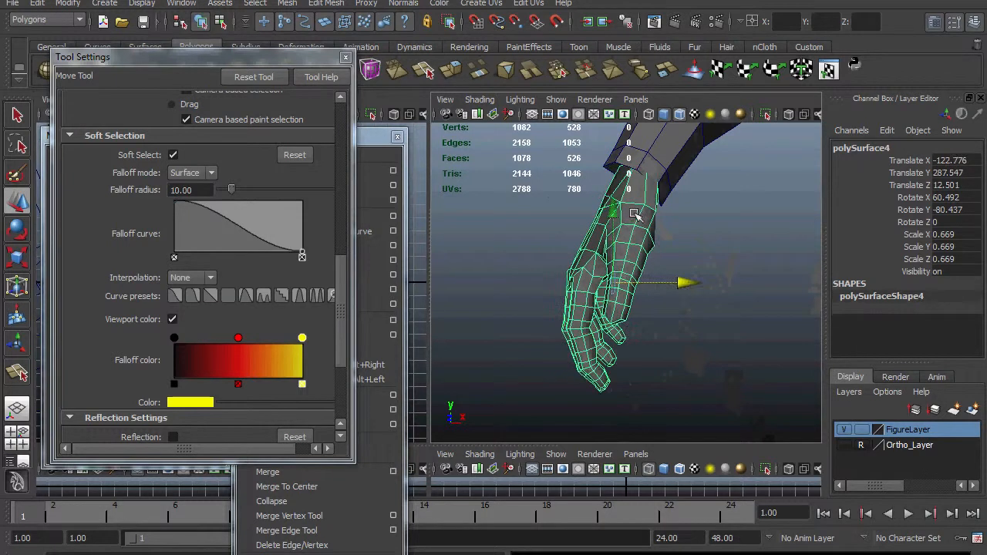
pyautogui.moveTo(613, 211)
pyautogui.mouseDown()
pyautogui.moveTo(613, 229)
pyautogui.moveTo(613, 220)
pyautogui.mouseUp()
pyautogui.keyDown('alt'); pyautogui.moveTo(640, 235); pyautogui.dragTo(644, 261); pyautogui.keyUp('alt')
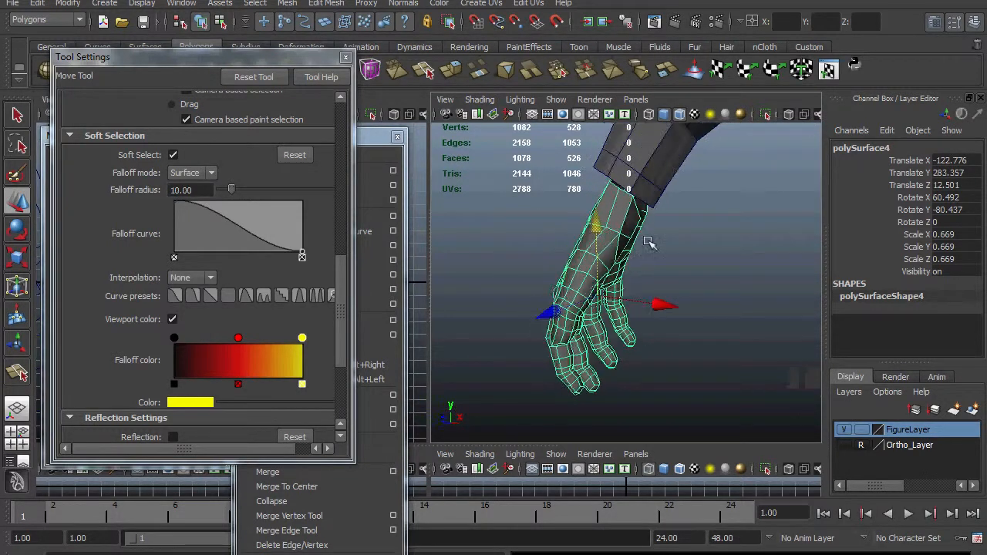
# Select the figure together with the hand and combine them into one mesh
pyautogui.click(655, 179)
pyautogui.click(628, 229)
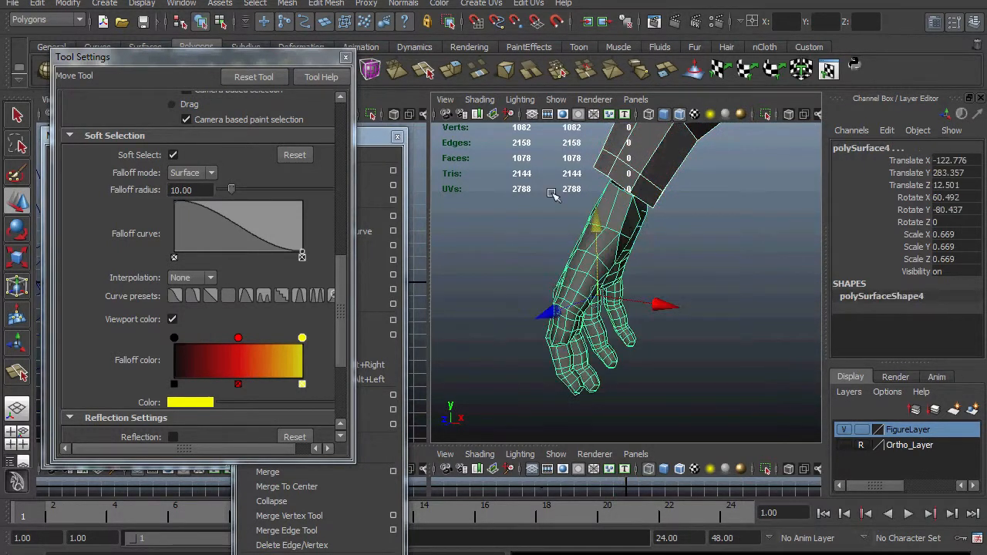
pyautogui.click(287, 3)
pyautogui.click(297, 29)
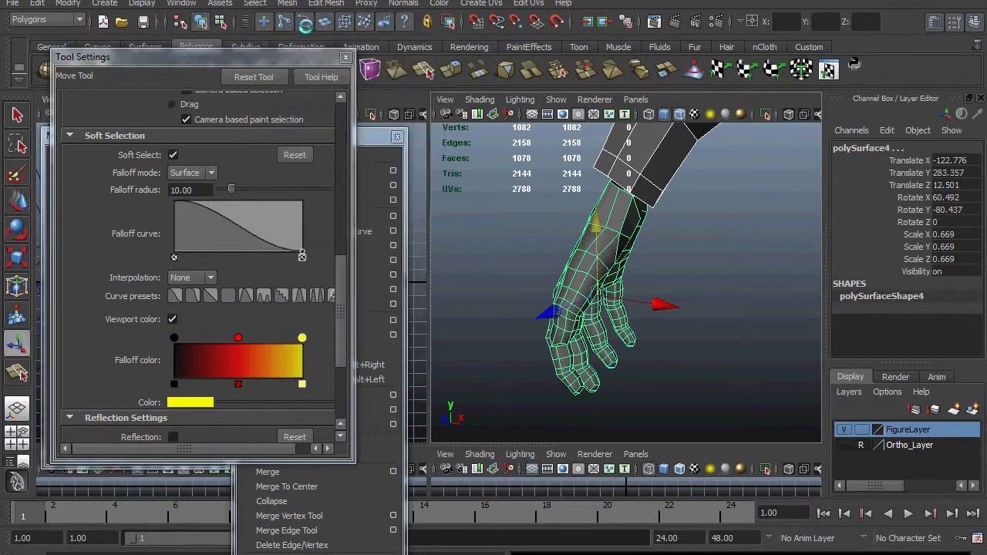
# Switch the combined mesh to vertex editing and set up the Merge Vertex Tool to merge to the target vertex
pyautogui.keyDown('alt'); pyautogui.moveTo(617, 242); pyautogui.dragTo(781, 303, button='right'); pyautogui.keyUp('alt')
pyautogui.keyDown('alt'); pyautogui.moveTo(781, 303); pyautogui.dragTo(571, 255); pyautogui.keyUp('alt')
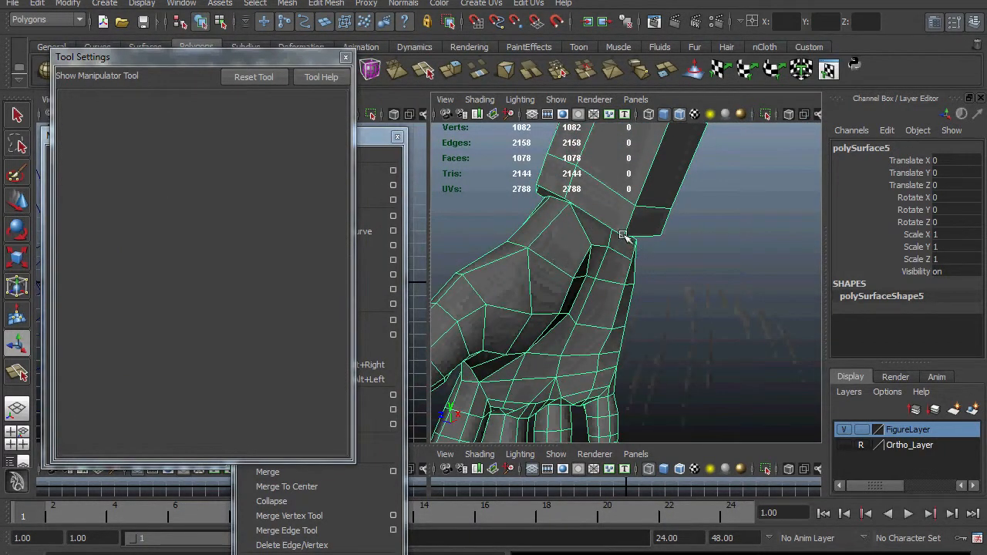
pyautogui.moveTo(624, 239); pyautogui.dragTo(607, 241, button='right')
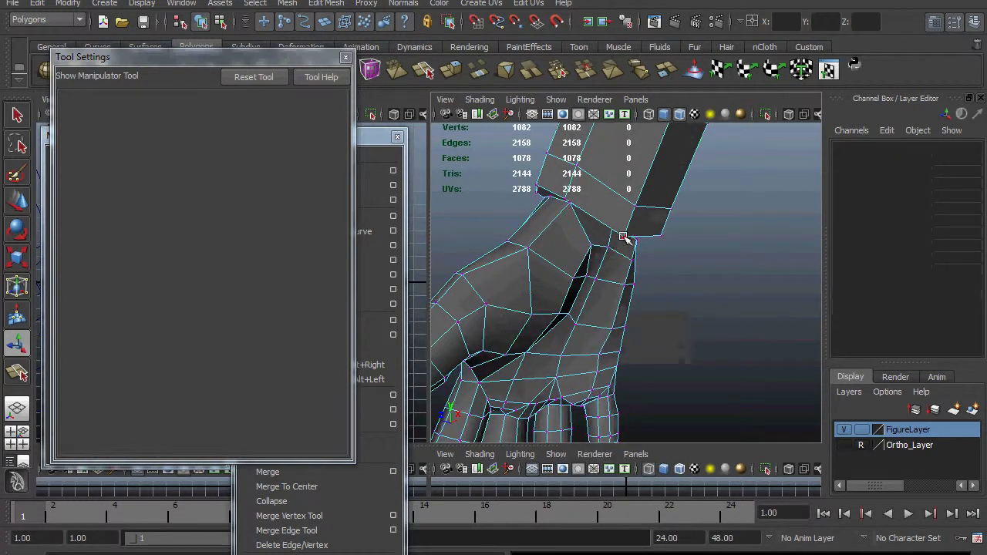
pyautogui.click(623, 238)
pyautogui.click(387, 142)
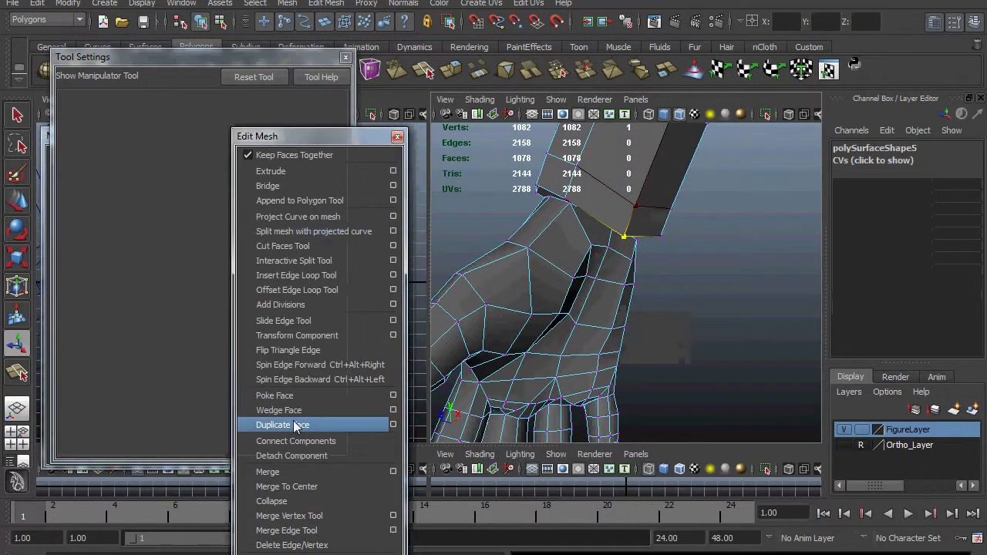
pyautogui.click(393, 471)
pyautogui.click(364, 526)
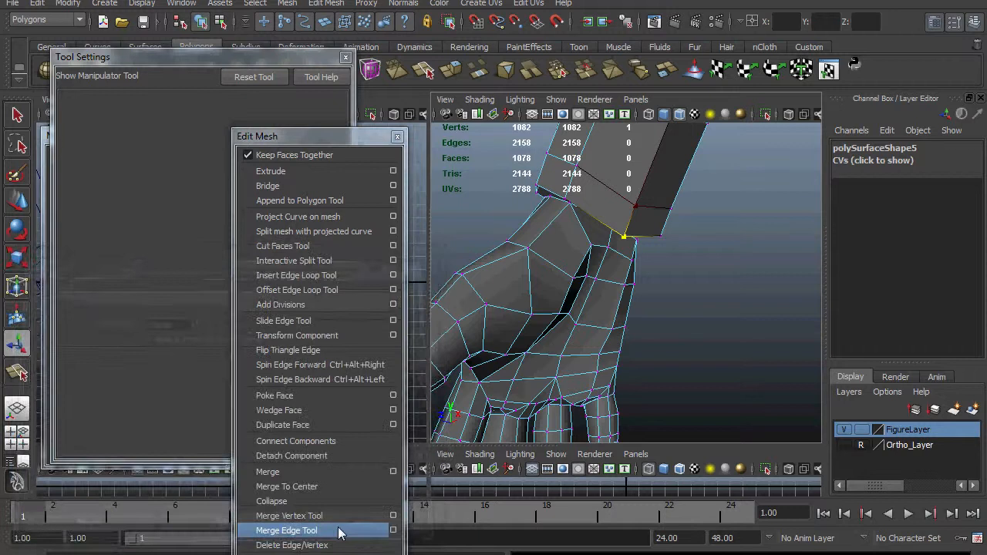
pyautogui.click(393, 516)
pyautogui.click(223, 162)
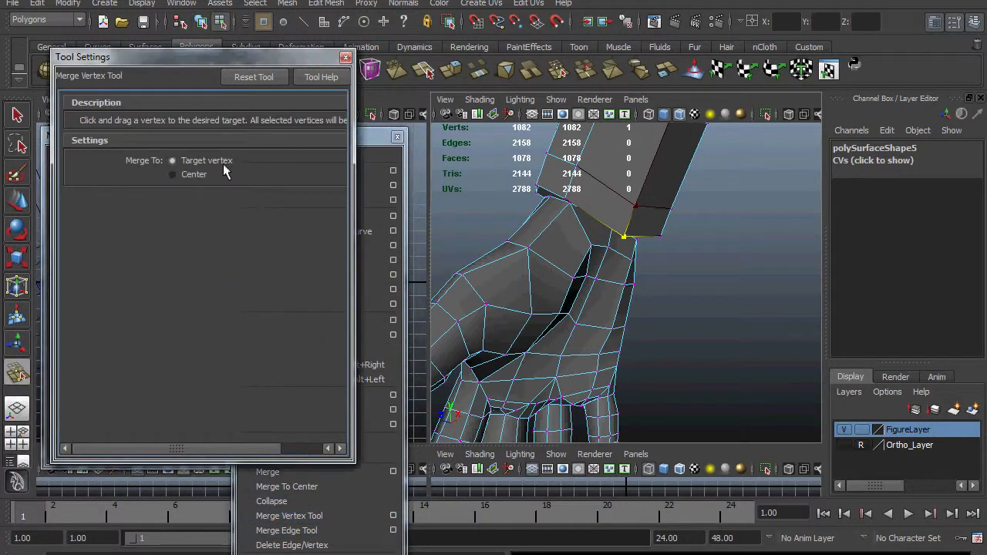
# Merge the hand's wrist vertices with the matching forearm-end vertices all around the seam
pyautogui.keyDown('alt'); pyautogui.moveTo(624, 269); pyautogui.dragTo(617, 217); pyautogui.keyUp('alt')
pyautogui.keyDown('alt'); pyautogui.moveTo(617, 217); pyautogui.dragTo(571, 374); pyautogui.keyUp('alt')
pyautogui.moveTo(618, 240); pyautogui.dragTo(618, 240)
pyautogui.keyDown('alt'); pyautogui.moveTo(627, 210); pyautogui.dragTo(641, 225); pyautogui.keyUp('alt')
pyautogui.keyDown('alt'); pyautogui.moveTo(642, 225); pyautogui.dragTo(659, 263); pyautogui.keyUp('alt')
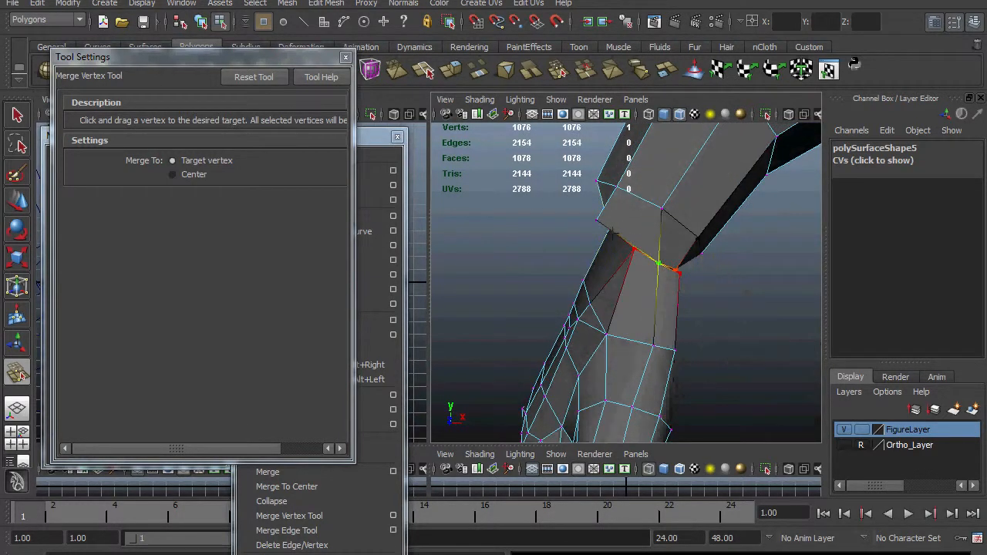
pyautogui.keyDown('alt'); pyautogui.moveTo(685, 268); pyautogui.dragTo(701, 311); pyautogui.keyUp('alt')
# Lasso the ring of forearm vertices just above the wrist seam and move it down closer to the hand
pyautogui.moveTo(579, 275); pyautogui.dragTo(573, 276, button='right')
pyautogui.click(19, 144)
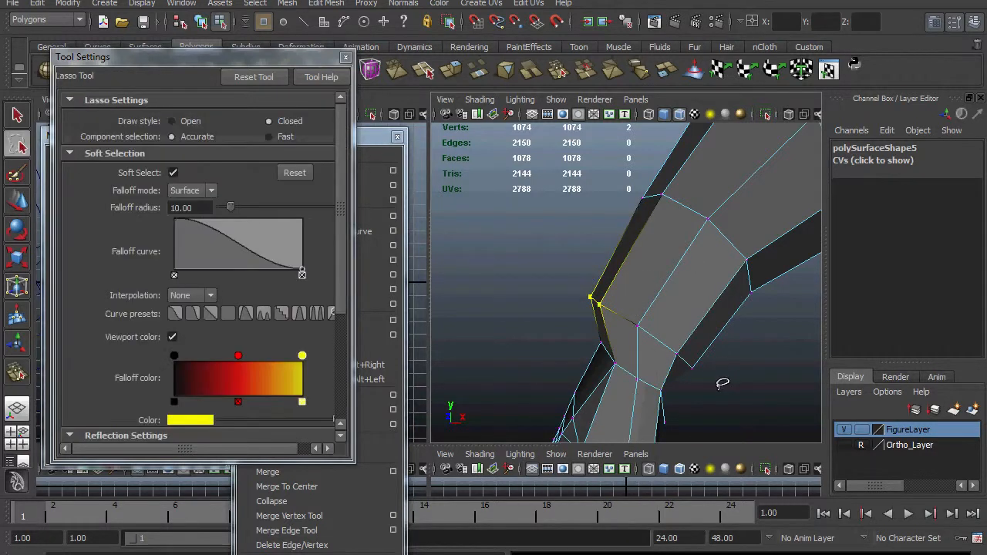
pyautogui.moveTo(572, 266)
pyautogui.mouseDown()
pyautogui.moveTo(698, 351)
pyautogui.moveTo(890, 388)
pyautogui.mouseUp()
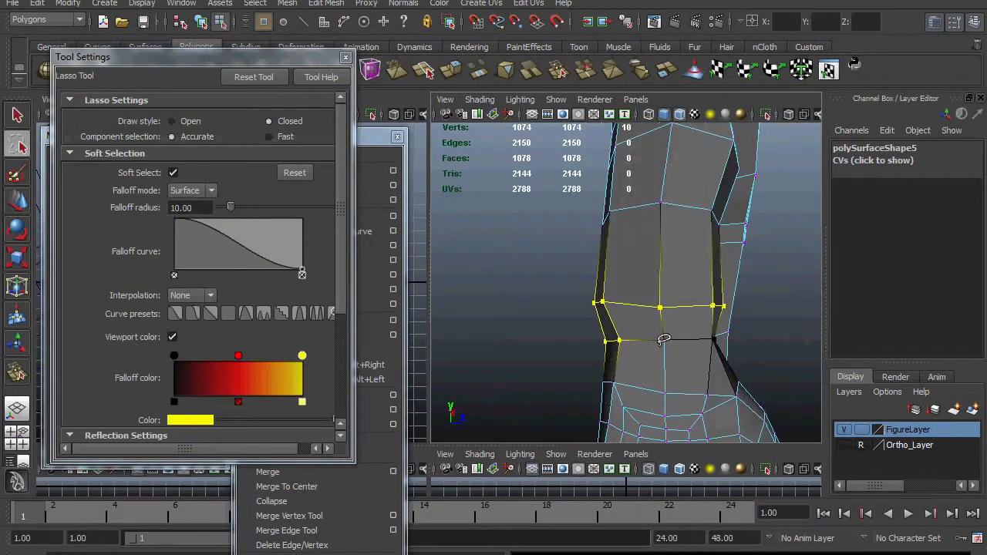
pyautogui.keyDown('alt'); pyautogui.moveTo(668, 360); pyautogui.dragTo(798, 339); pyautogui.keyUp('alt')
pyautogui.press('r')
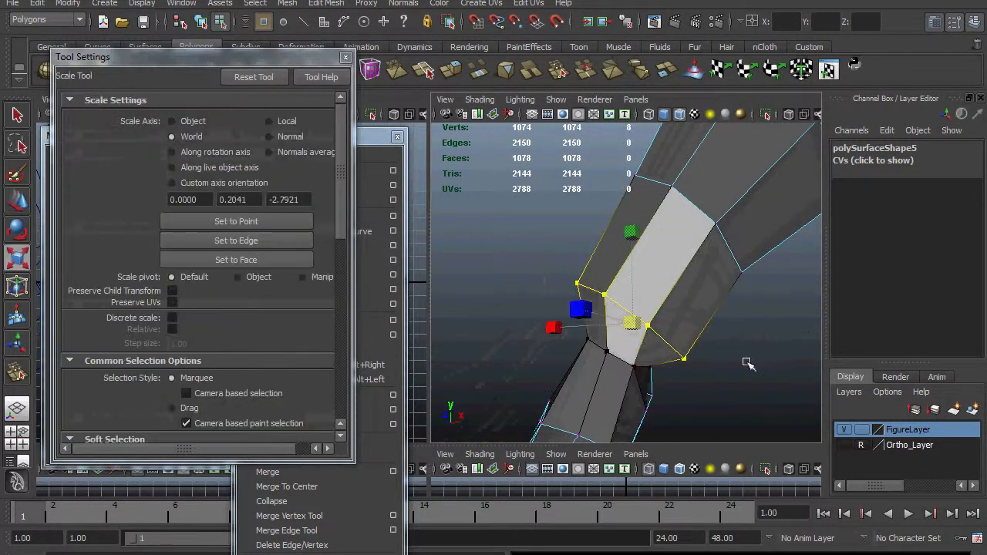
pyautogui.moveTo(745, 364)
pyautogui.keyDown('alt'); pyautogui.mouseDown()
pyautogui.moveTo(728, 346)
pyautogui.moveTo(868, 384)
pyautogui.moveTo(779, 379)
pyautogui.mouseUp(); pyautogui.keyUp('alt')
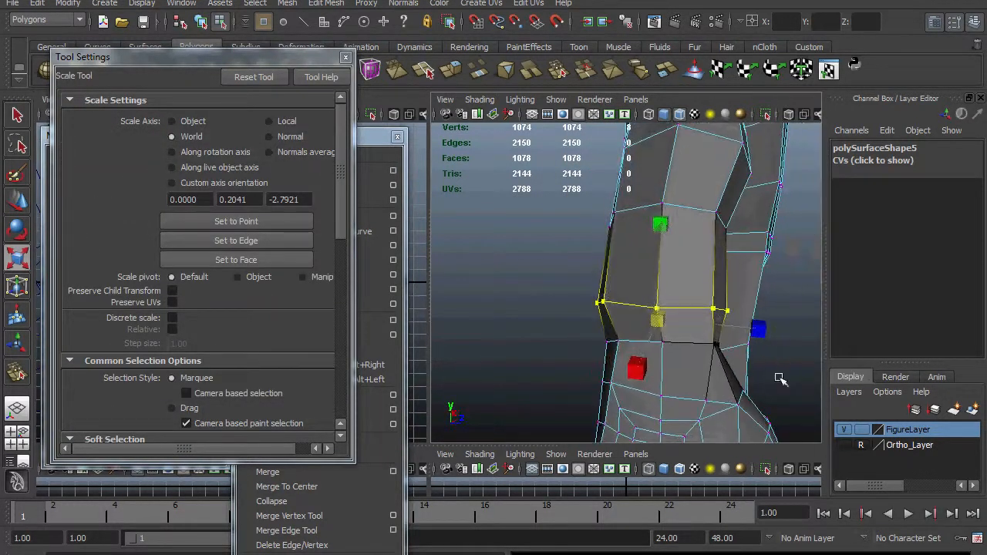
pyautogui.press('w')
pyautogui.moveTo(745, 331)
pyautogui.mouseDown()
pyautogui.moveTo(718, 318)
pyautogui.moveTo(709, 295)
pyautogui.moveTo(741, 350)
pyautogui.mouseUp()
# Nudge the ring's inner-side vertices up and toward the arm, and lower its outer pair of vertices slightly
pyautogui.keyDown('alt'); pyautogui.moveTo(725, 314); pyautogui.dragTo(734, 370); pyautogui.keyUp('alt')
pyautogui.moveTo(683, 309); pyautogui.dragTo(683, 299)
pyautogui.moveTo(753, 364); pyautogui.dragTo(746, 362)
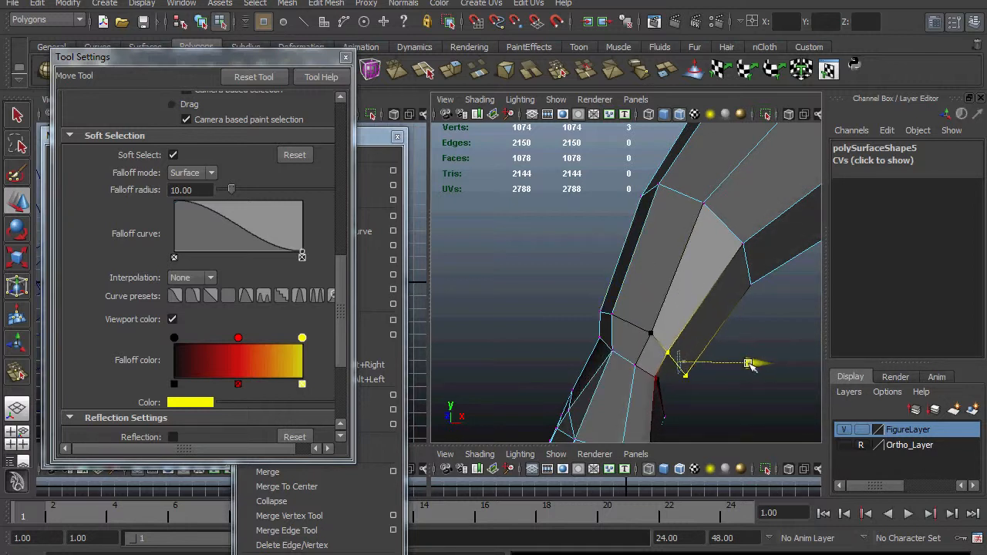
pyautogui.moveTo(676, 308); pyautogui.dragTo(676, 303)
pyautogui.moveTo(584, 298)
pyautogui.mouseDown()
pyautogui.moveTo(620, 326)
pyautogui.moveTo(674, 316)
pyautogui.mouseUp()
pyautogui.moveTo(618, 247); pyautogui.dragTo(618, 258)
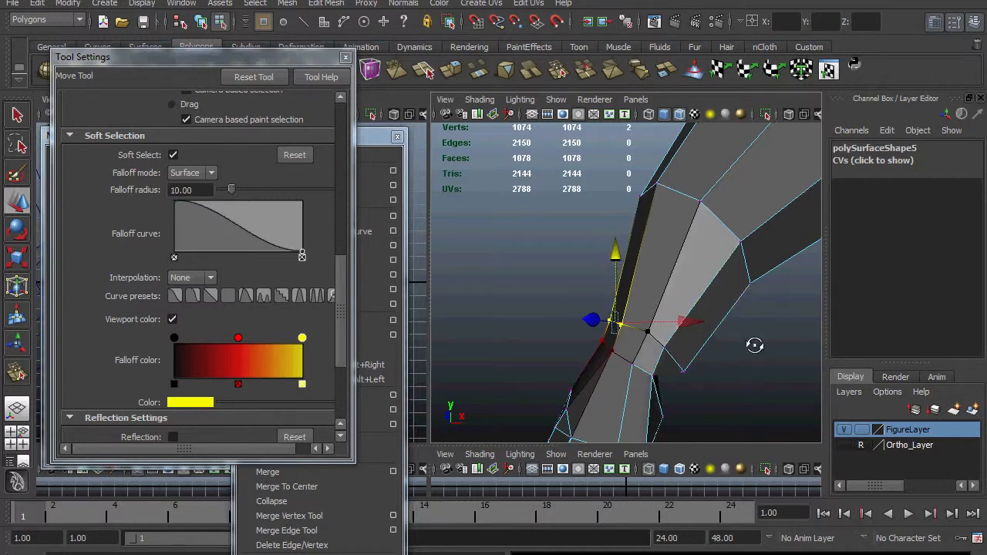
# Turn off soft selection and move the middle vertex on the ring's inner side in toward the arm along X
pyautogui.keyDown('alt'); pyautogui.moveTo(754, 346); pyautogui.dragTo(611, 314); pyautogui.keyUp('alt')
pyautogui.click(580, 338)
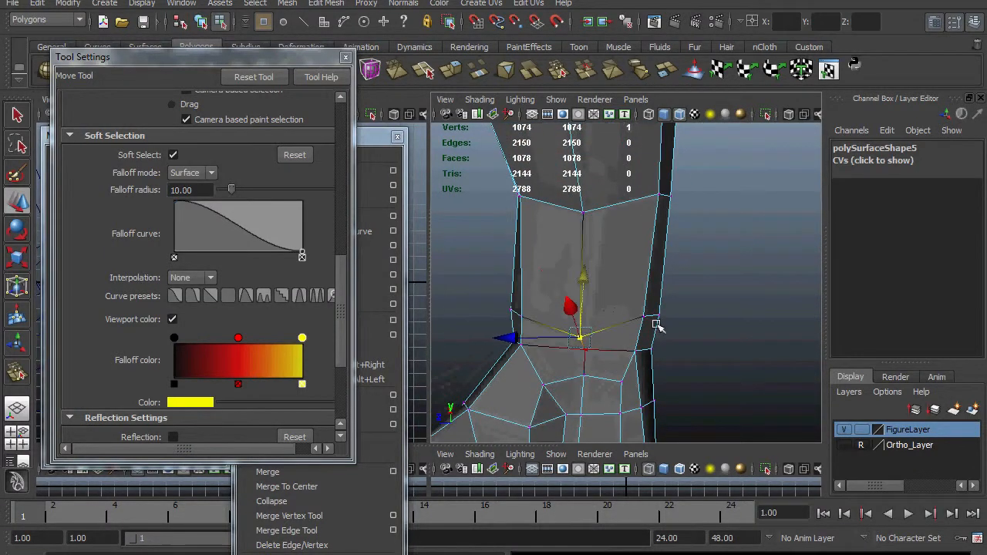
pyautogui.press('b')
pyautogui.keyDown('alt'); pyautogui.moveTo(678, 310); pyautogui.dragTo(568, 342); pyautogui.keyUp('alt')
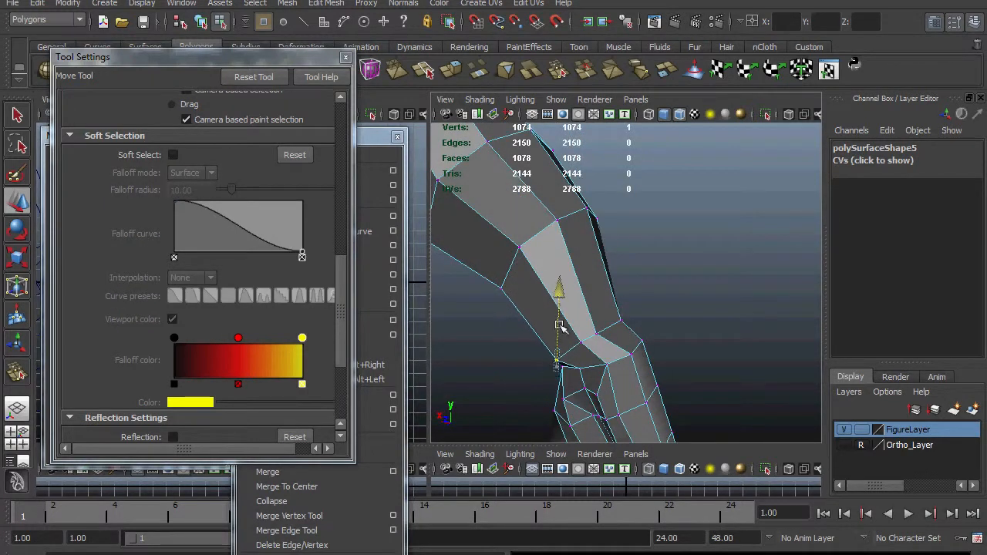
pyautogui.click(562, 360)
pyautogui.click(557, 357)
pyautogui.moveTo(502, 357); pyautogui.dragTo(513, 357)
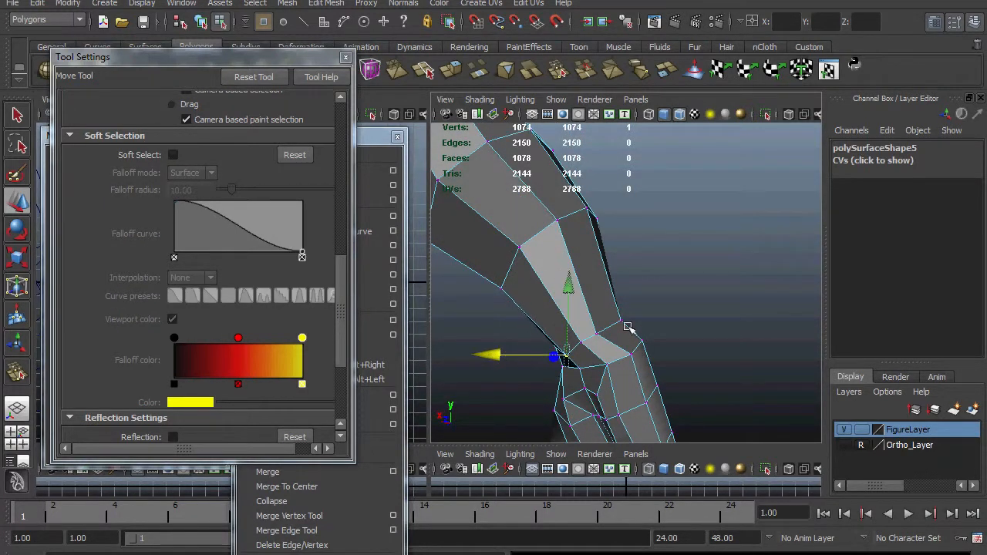
# Shift three vertices on the back of the ring outward along X and slightly up to follow the wrist's slope
pyautogui.keyDown('alt'); pyautogui.moveTo(627, 329); pyautogui.dragTo(741, 282); pyautogui.keyUp('alt')
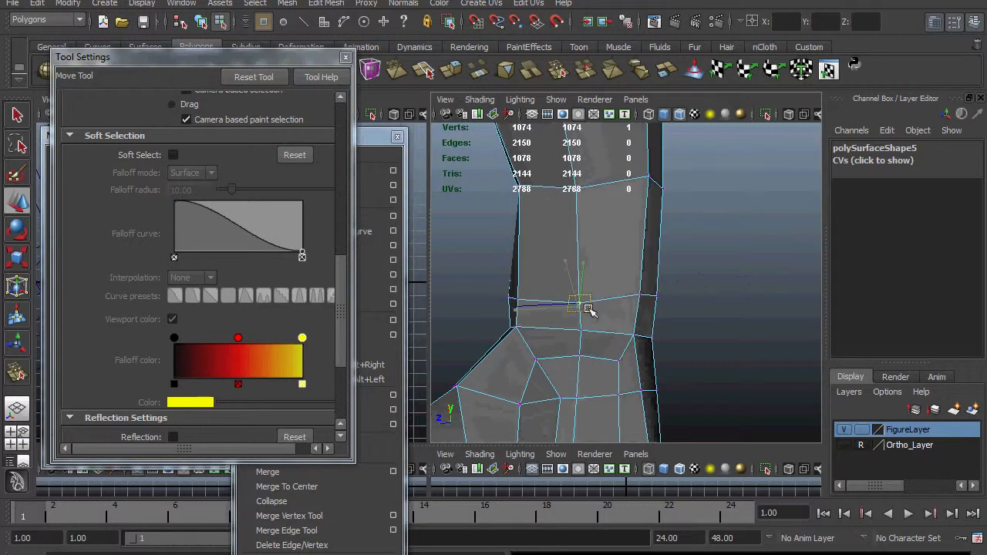
pyautogui.keyDown('alt'); pyautogui.moveTo(674, 306); pyautogui.dragTo(718, 323); pyautogui.keyUp('alt')
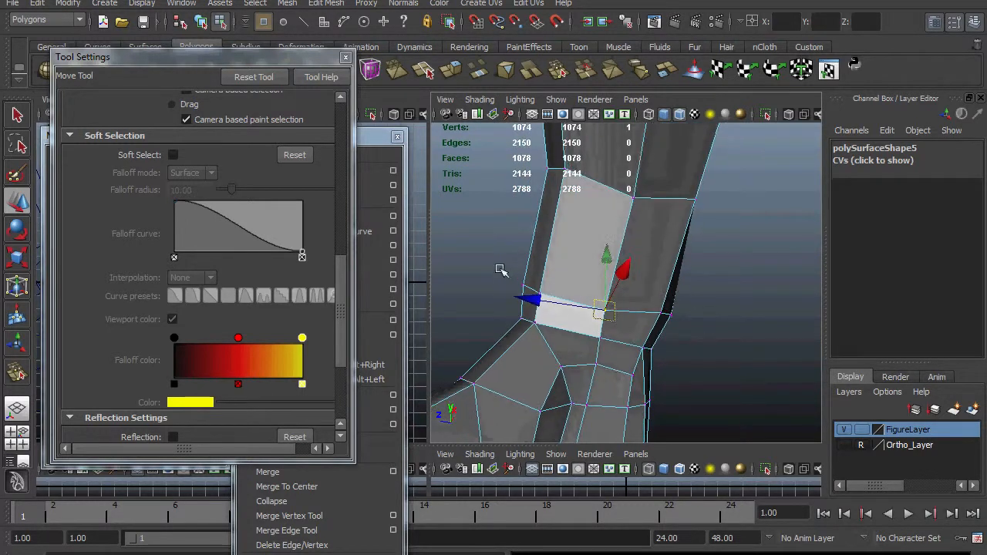
pyautogui.moveTo(502, 271); pyautogui.dragTo(532, 310)
pyautogui.moveTo(697, 307); pyautogui.dragTo(598, 346)
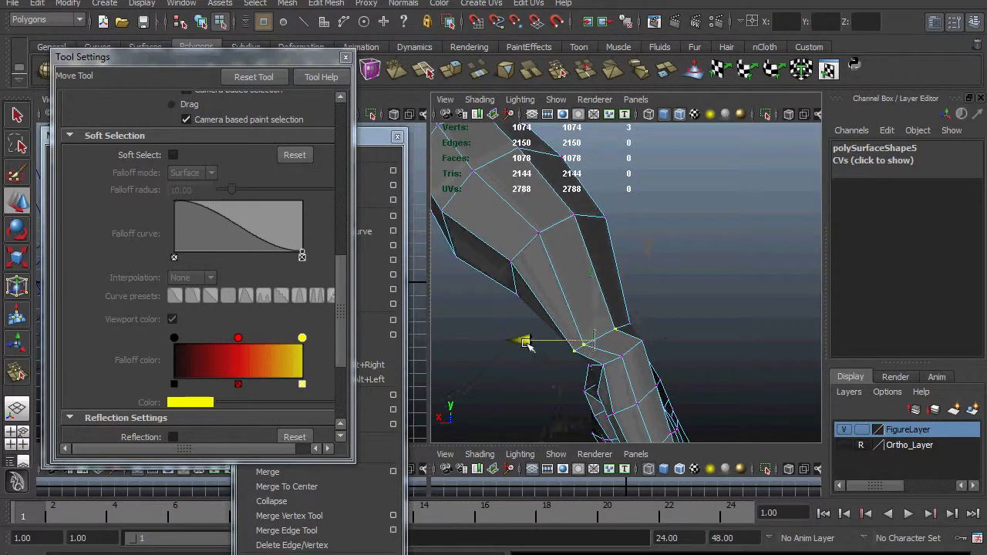
pyautogui.moveTo(526, 342); pyautogui.dragTo(546, 342)
pyautogui.moveTo(617, 282); pyautogui.dragTo(616, 277)
pyautogui.click(684, 313)
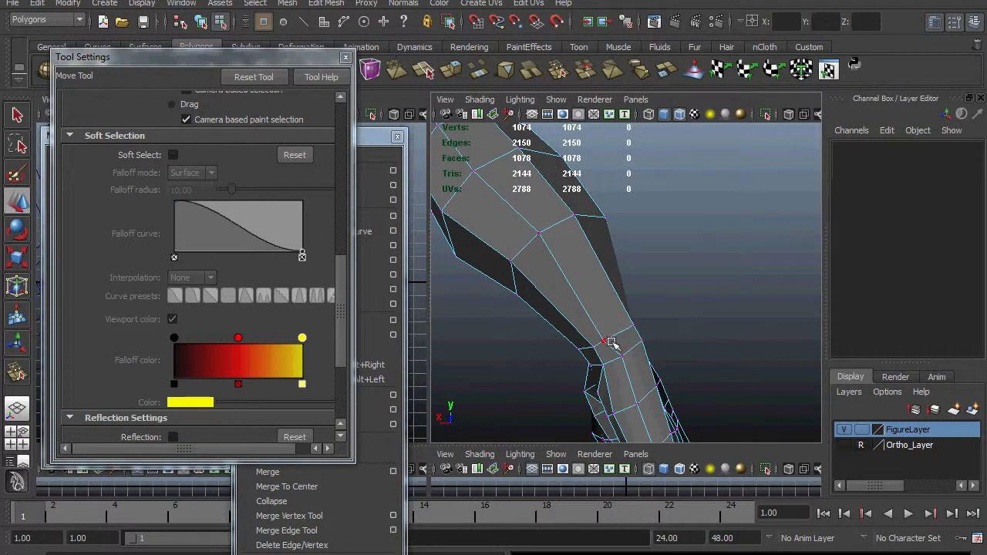
# Select the outer middle vertices of the ring and the wrist seam and shift them slightly toward the body along X
pyautogui.click(609, 342)
pyautogui.scroll(3, 600, 339)
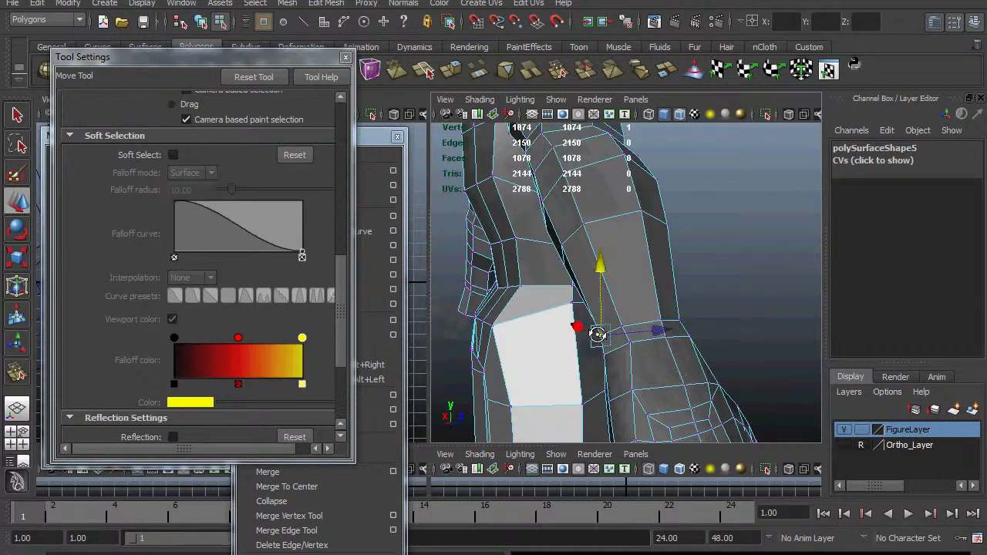
pyautogui.keyDown('alt'); pyautogui.moveTo(599, 333); pyautogui.dragTo(678, 303); pyautogui.keyUp('alt')
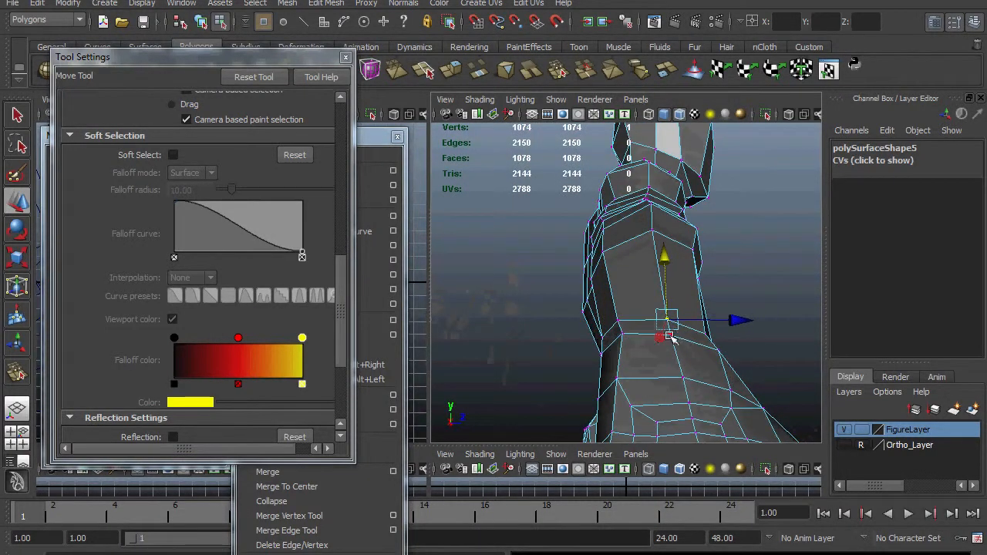
pyautogui.keyDown('shift'); pyautogui.click(670, 336); pyautogui.keyUp('shift')
pyautogui.keyDown('alt'); pyautogui.moveTo(742, 357); pyautogui.dragTo(679, 332); pyautogui.keyUp('alt')
pyautogui.moveTo(571, 328); pyautogui.dragTo(564, 329)
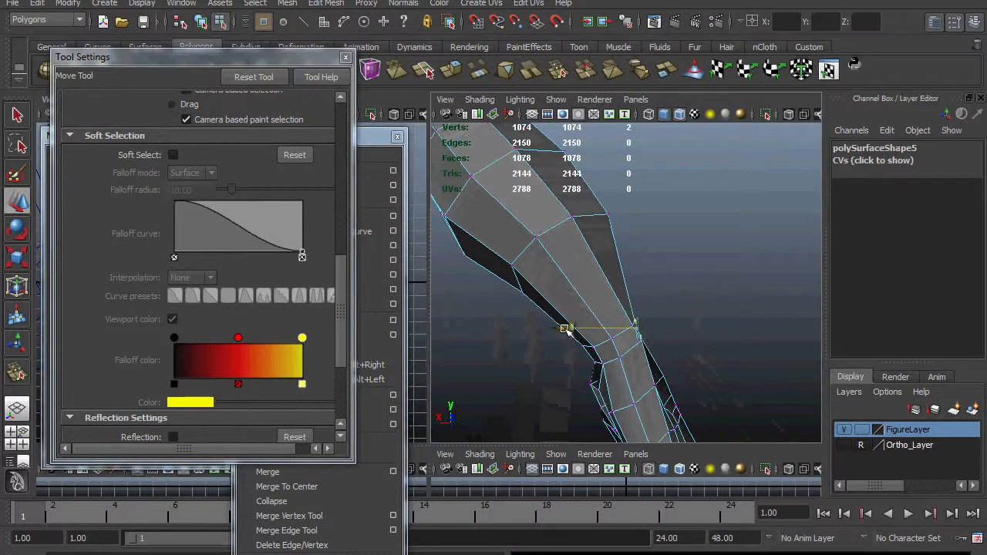
# Move the single hand vertex just below the wrist seam slightly away from the body along X
pyautogui.keyDown('alt'); pyautogui.moveTo(722, 351); pyautogui.dragTo(686, 341); pyautogui.keyUp('alt')
pyautogui.click(674, 383)
pyautogui.keyDown('alt'); pyautogui.moveTo(694, 377); pyautogui.dragTo(727, 365); pyautogui.keyUp('alt')
pyautogui.moveTo(617, 381); pyautogui.dragTo(624, 381)
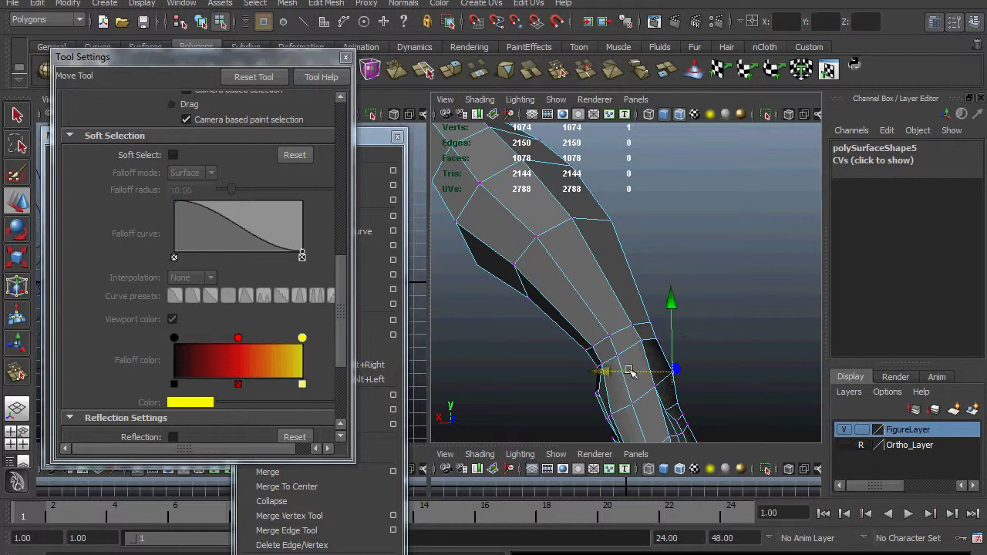
# Select the inner corner vertices of the ring and the wrist seam and adjust them together along X, then deselect
pyautogui.keyDown('alt'); pyautogui.moveTo(663, 332); pyautogui.dragTo(525, 337); pyautogui.keyUp('alt')
pyautogui.keyDown('shift'); pyautogui.click(663, 348); pyautogui.keyUp('shift')
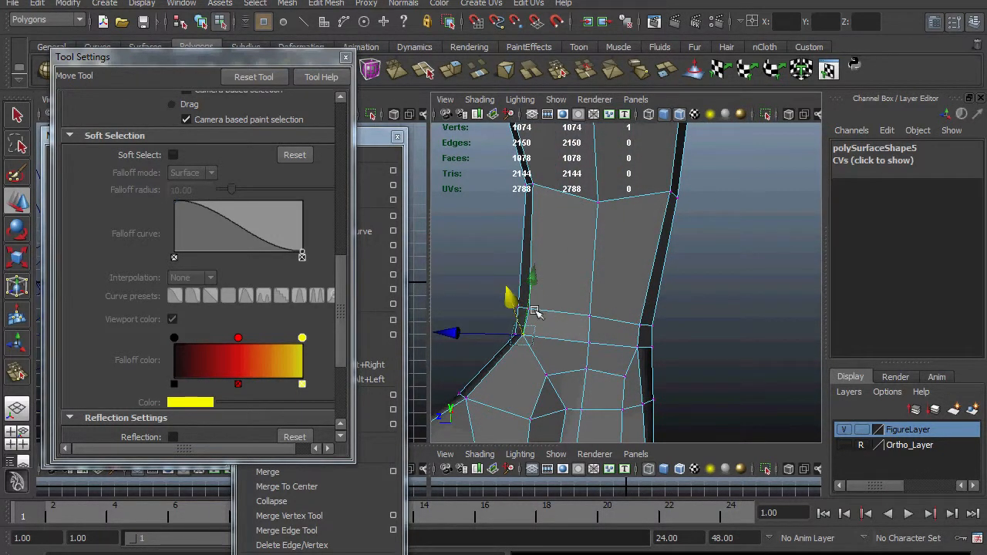
pyautogui.click(708, 299)
pyautogui.click(529, 309)
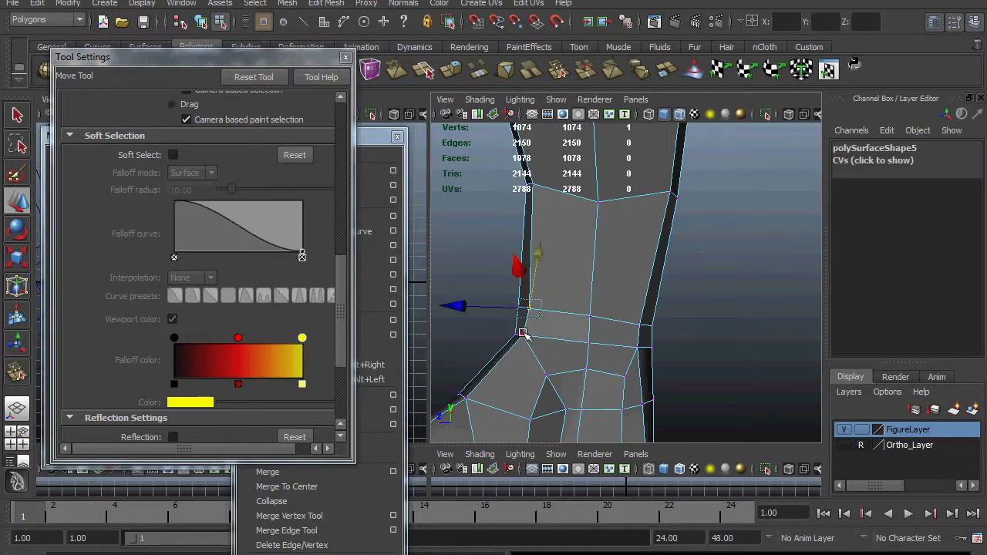
pyautogui.keyDown('shift'); pyautogui.click(523, 334); pyautogui.keyUp('shift')
pyautogui.moveTo(495, 319); pyautogui.dragTo(743, 357)
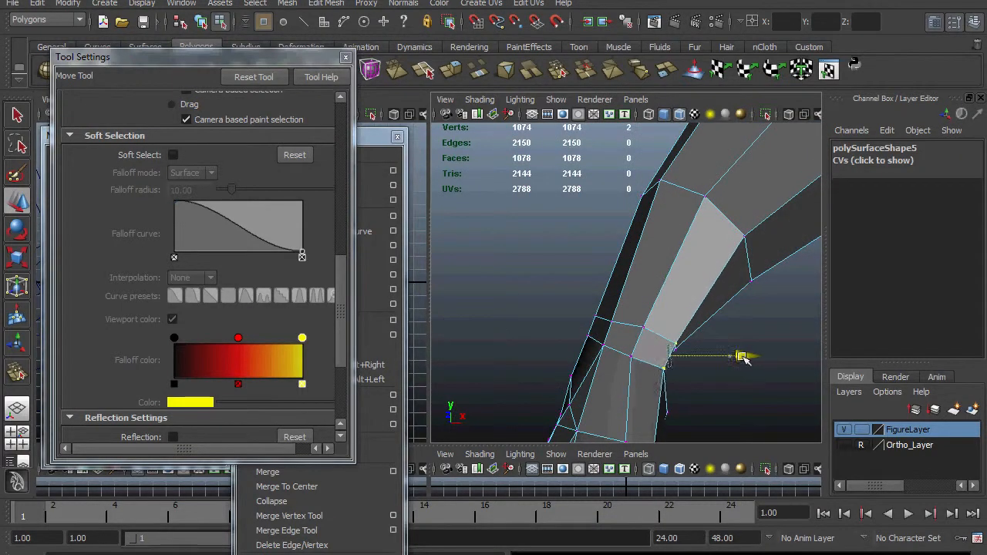
pyautogui.click(611, 322)
pyautogui.keyDown('alt'); pyautogui.moveTo(613, 324); pyautogui.dragTo(690, 338); pyautogui.keyUp('alt')
pyautogui.click(668, 293)
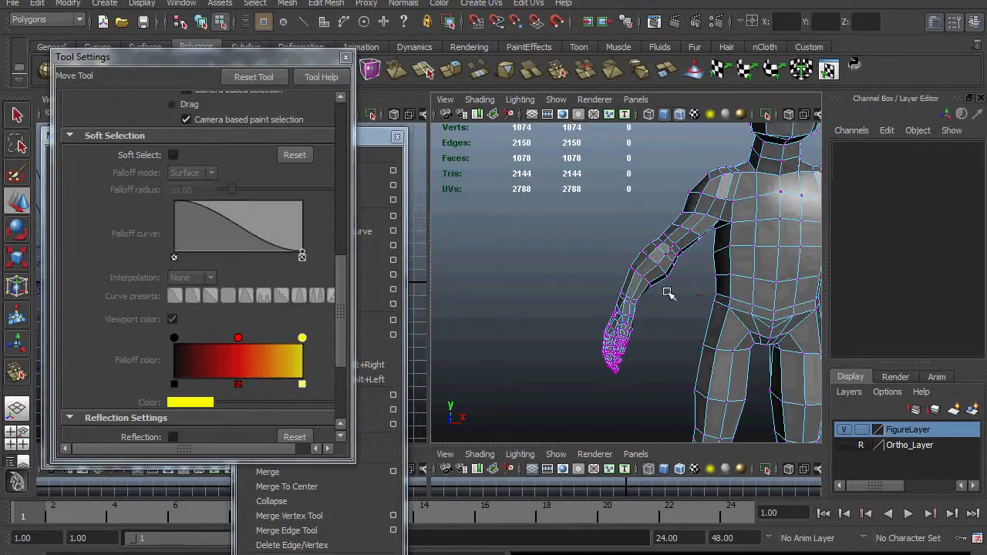
# Lasso the vertex ring across the forearm between elbow and wrist and move it up toward the elbow
pyautogui.click(17, 143)
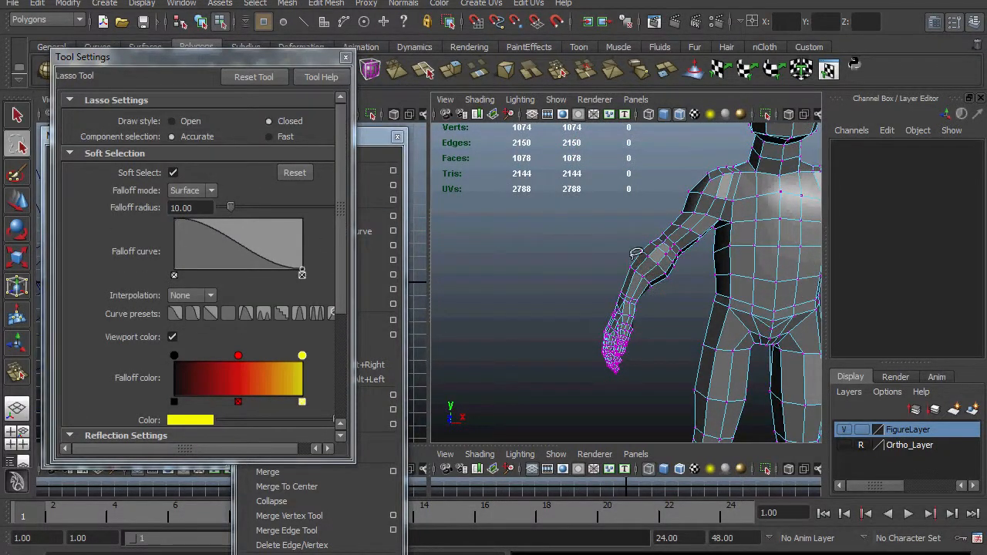
pyautogui.moveTo(636, 253)
pyautogui.mouseDown()
pyautogui.moveTo(661, 270)
pyautogui.moveTo(705, 255)
pyautogui.moveTo(717, 284)
pyautogui.mouseUp()
pyautogui.press('w')
pyautogui.moveTo(638, 228); pyautogui.dragTo(644, 202)
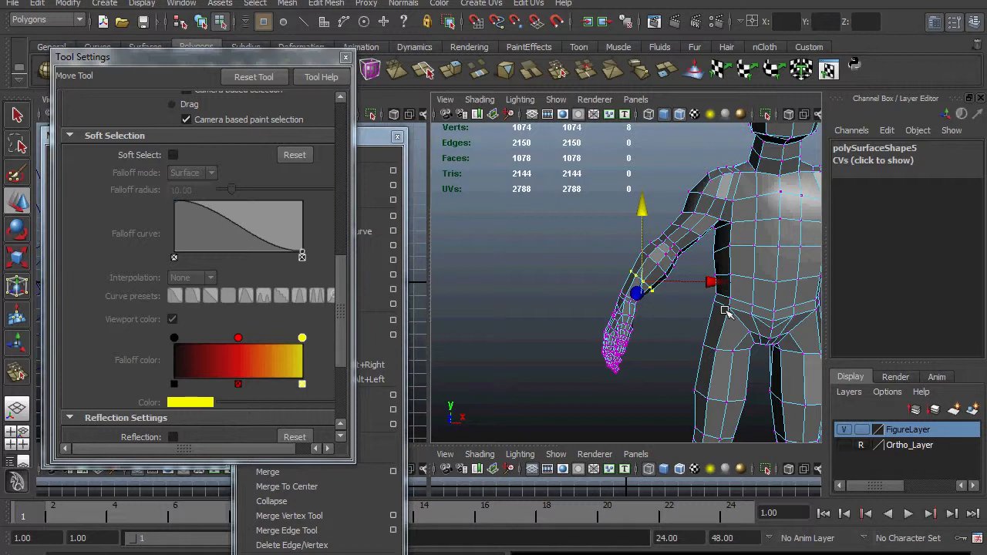